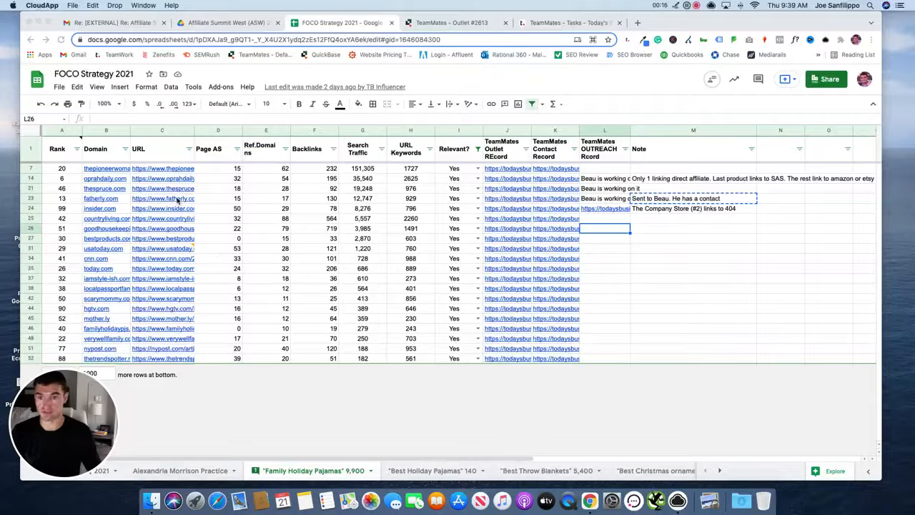
Step: Open the fatherly.com article linked in row 23 of the sheet and skim it
click(172, 202)
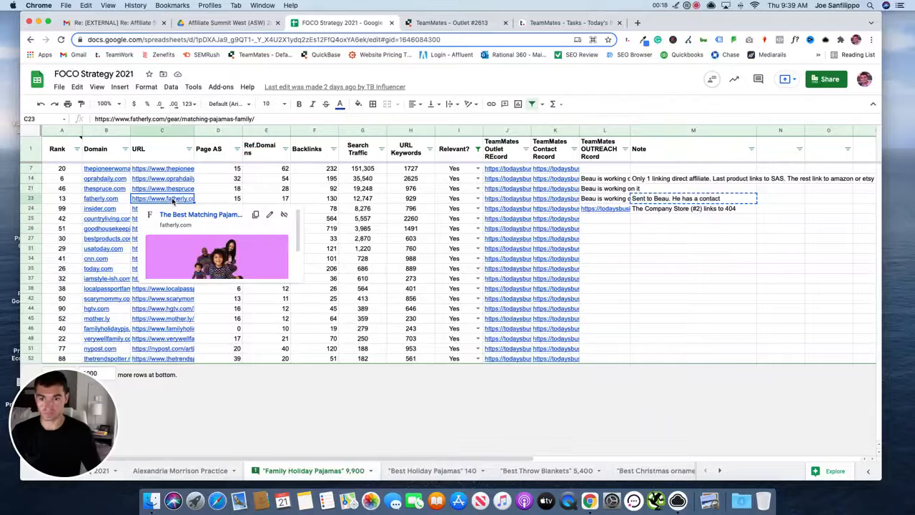
click(181, 215)
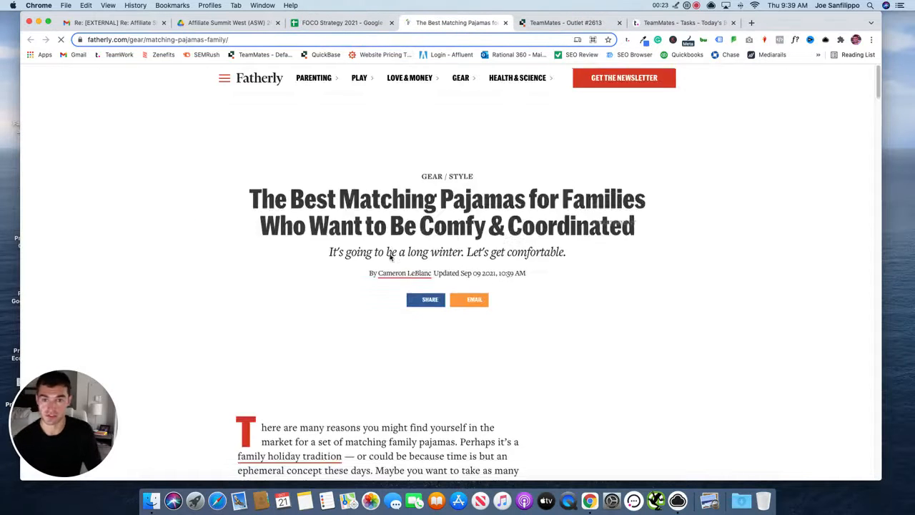
scroll(428, 371, down, 10)
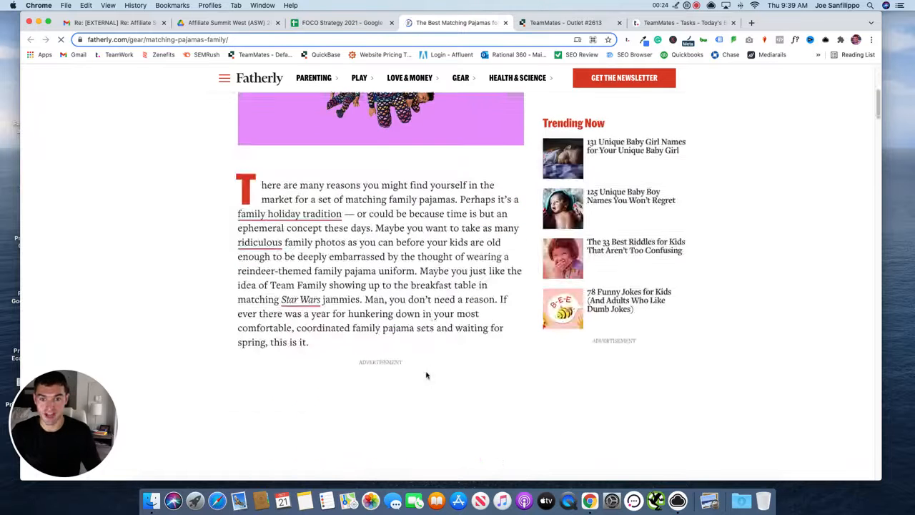
scroll(421, 371, up, 10)
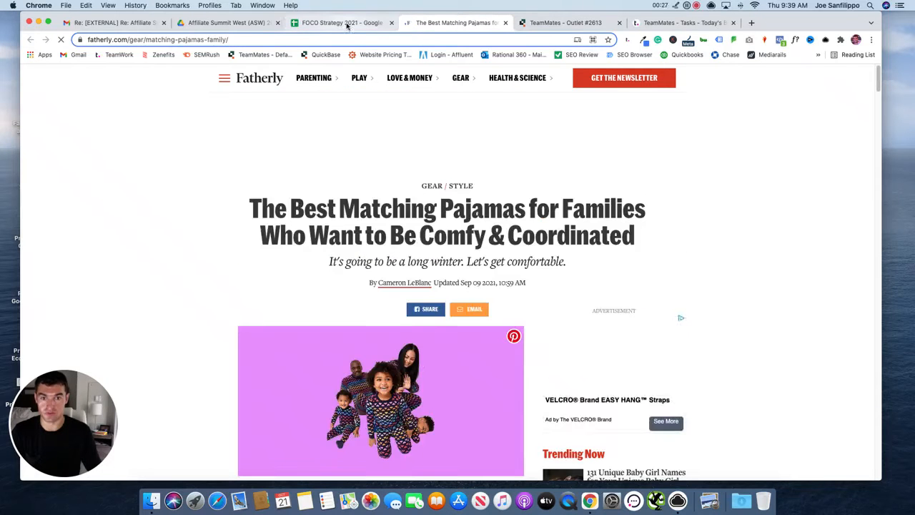
Step: Open fatherly.com's TeamMates outlet record from the FOCO Strategy 2021 sheet and review its relevant articles
click(345, 23)
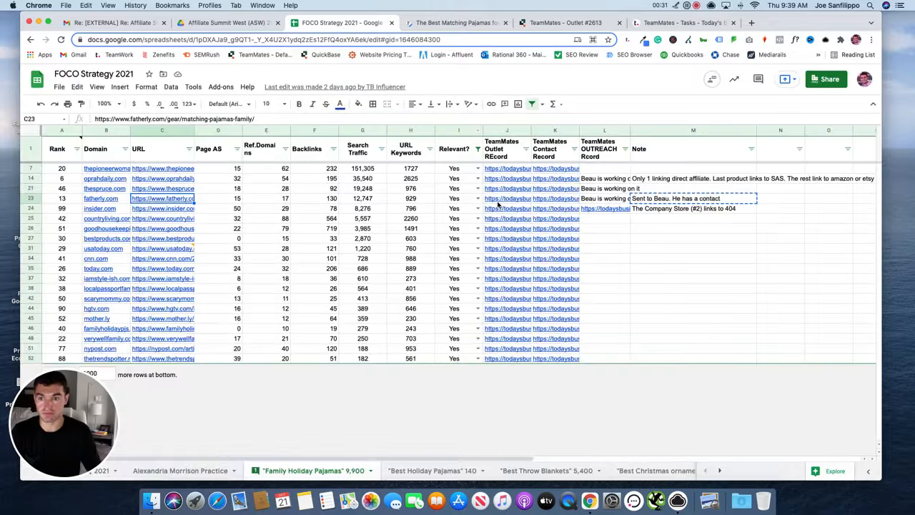
click(499, 201)
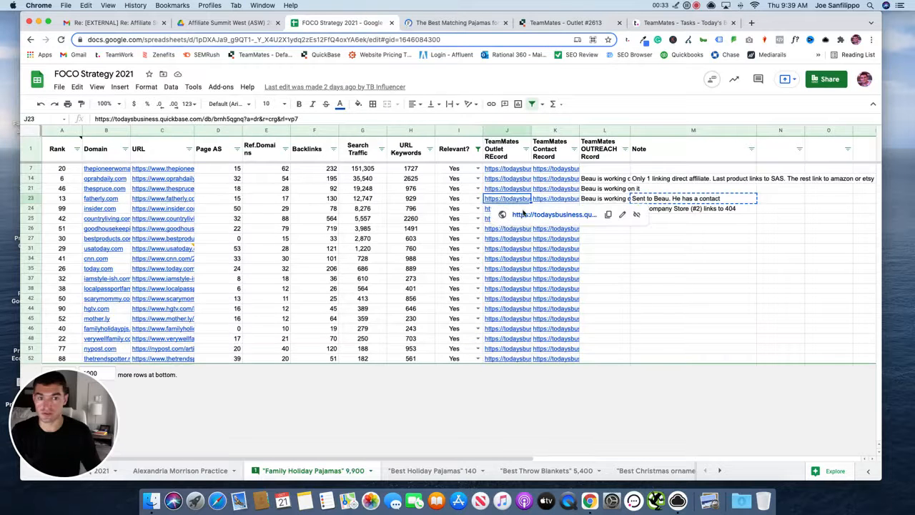
click(527, 215)
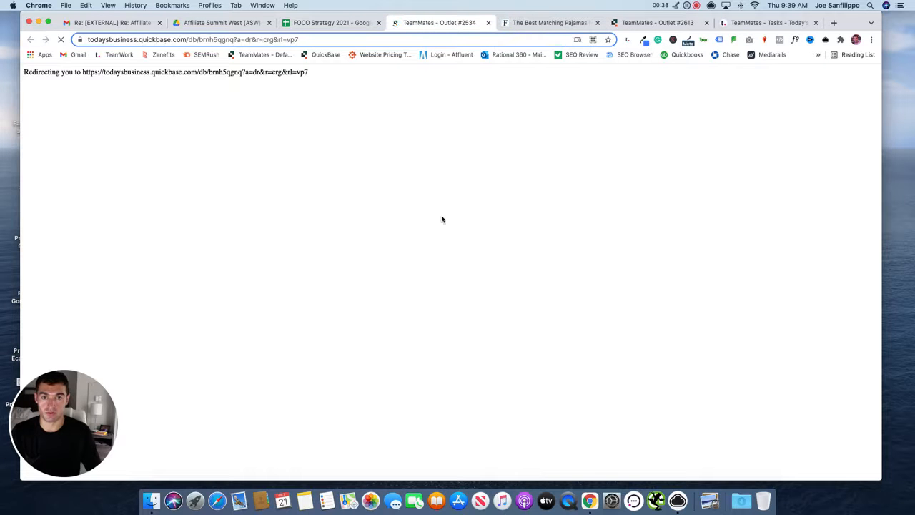
drag(565, 301, 346, 264)
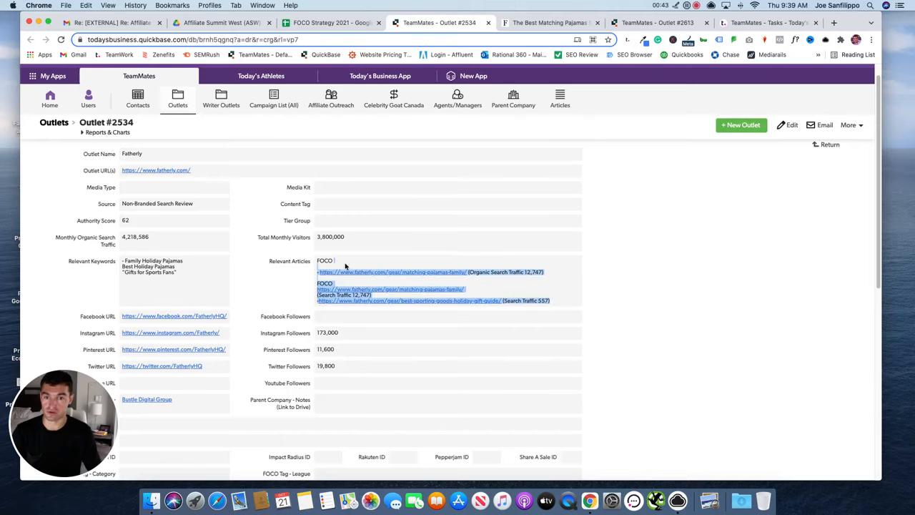
click(358, 265)
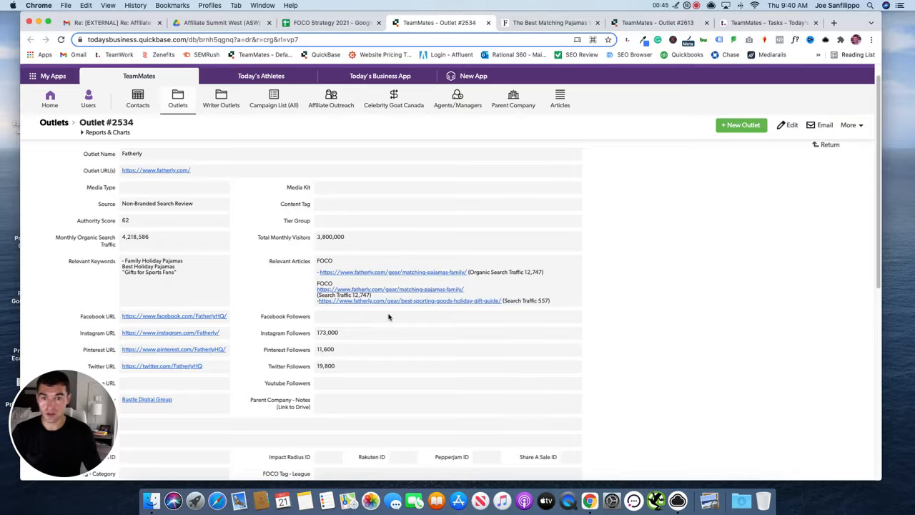
Step: Start a new article record from the Articles section of the Fatherly outlet record
scroll(389, 317, down, 10)
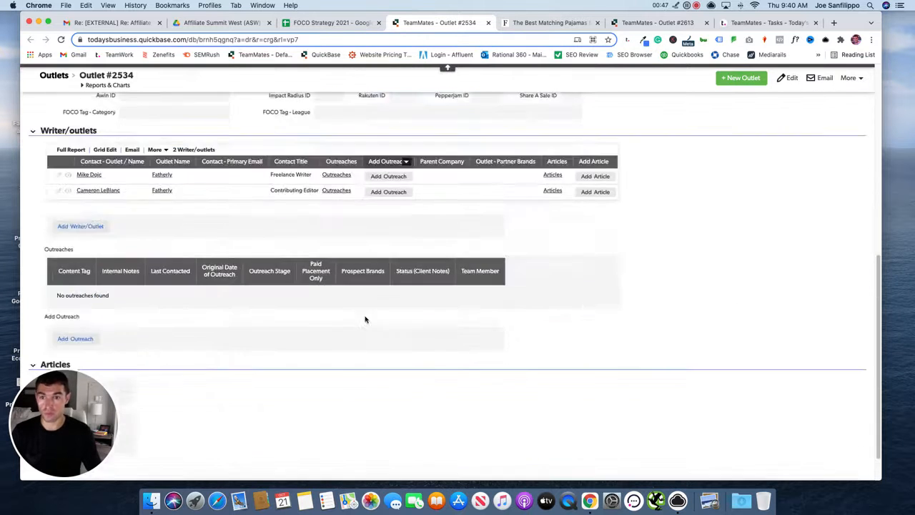
scroll(161, 367, down, 2)
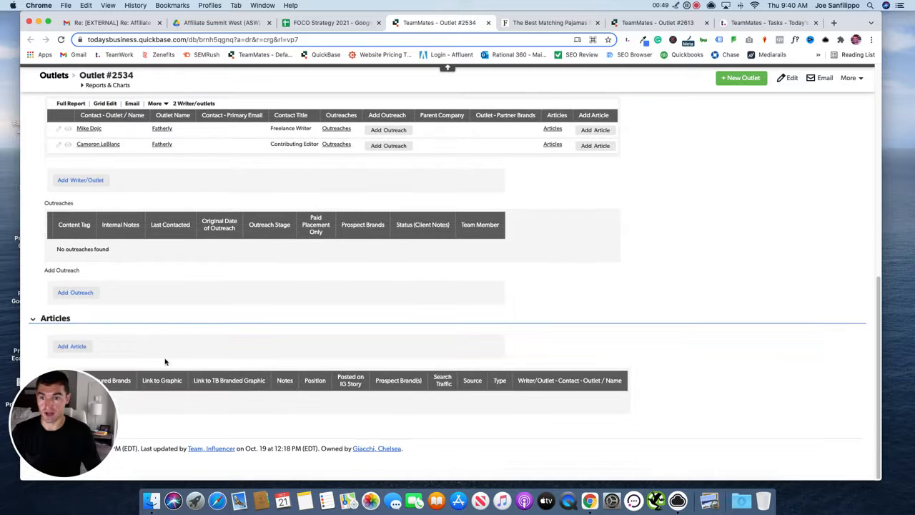
click(69, 347)
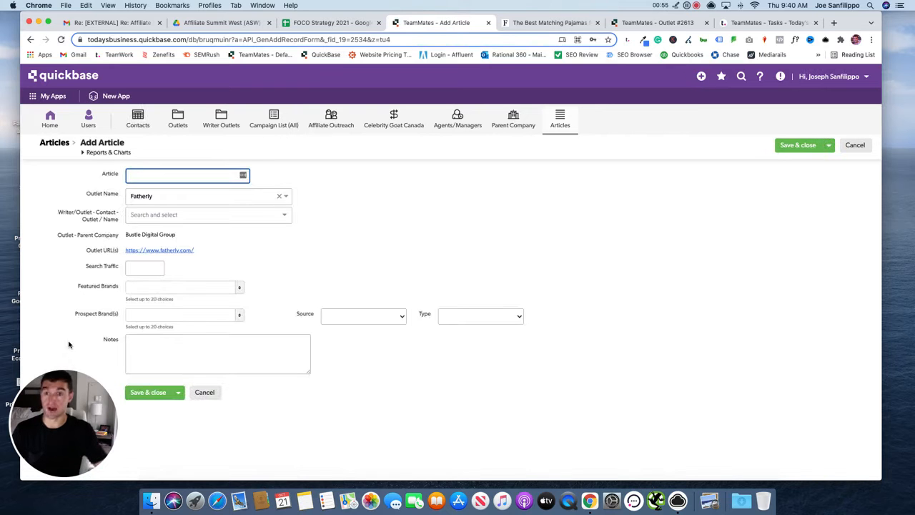
Step: Copy the web address of Fatherly's matching pajamas article into the new record's Article field
click(531, 23)
click(291, 40)
key(super+c)
click(436, 22)
click(177, 175)
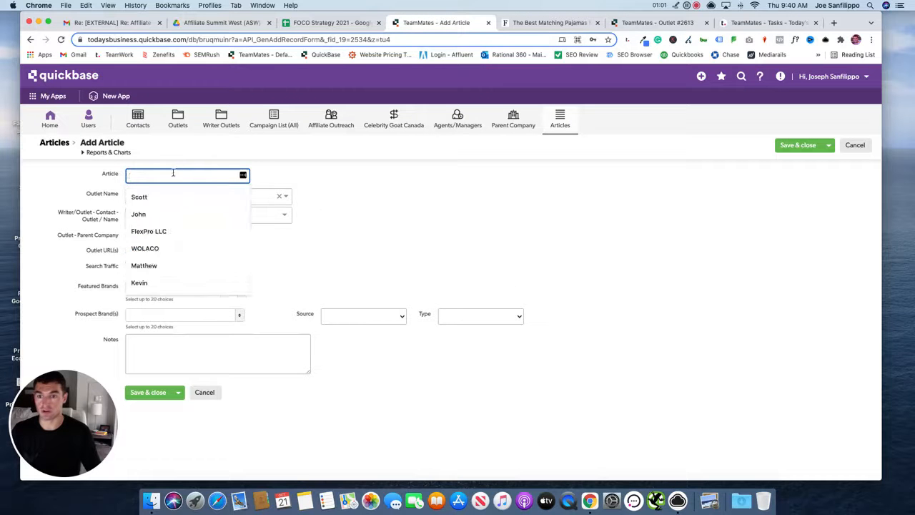
key(super+v)
click(179, 197)
click(300, 174)
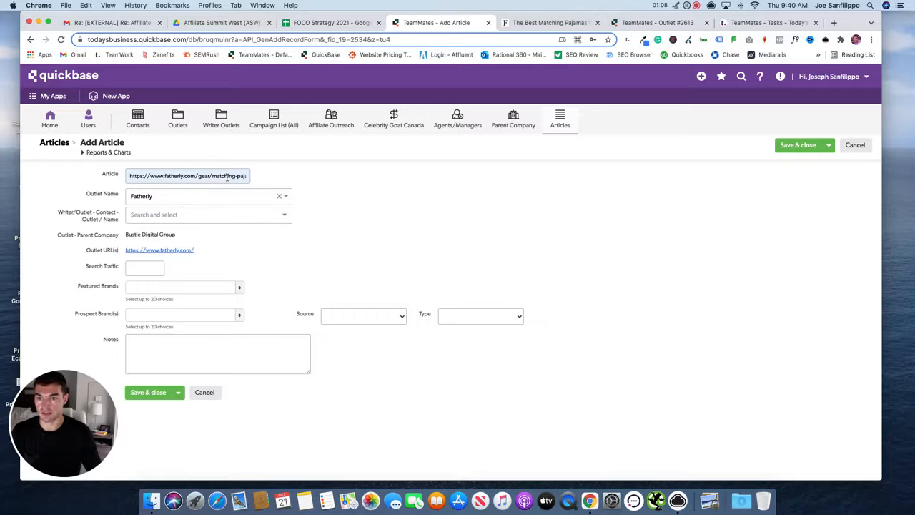
Step: Set the writer/outlet contact to the article's credited author and check the choice against the article's byline
click(168, 214)
click(173, 253)
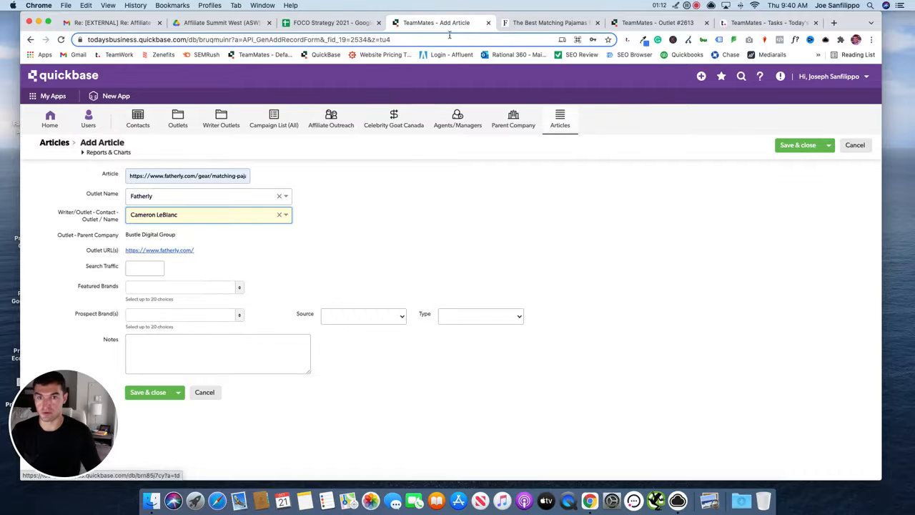
click(547, 22)
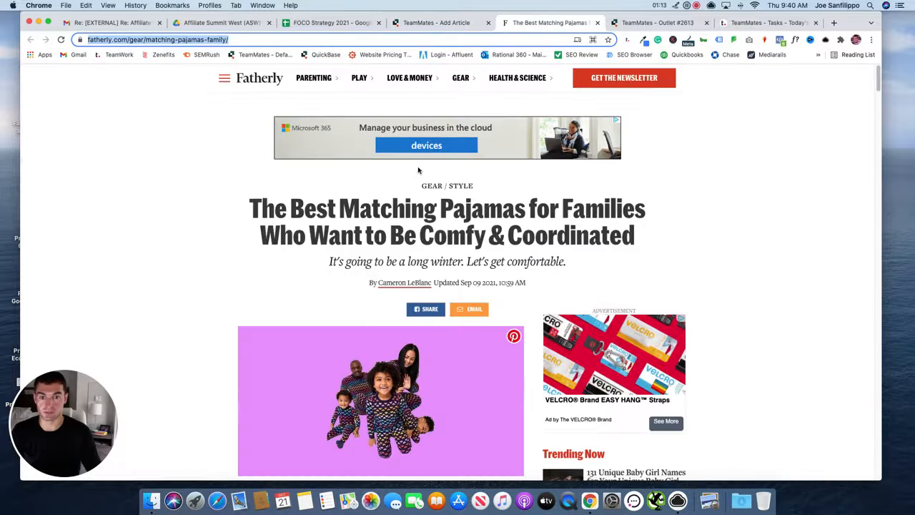
click(436, 22)
Step: Set the article's search traffic to 12,747
click(154, 269)
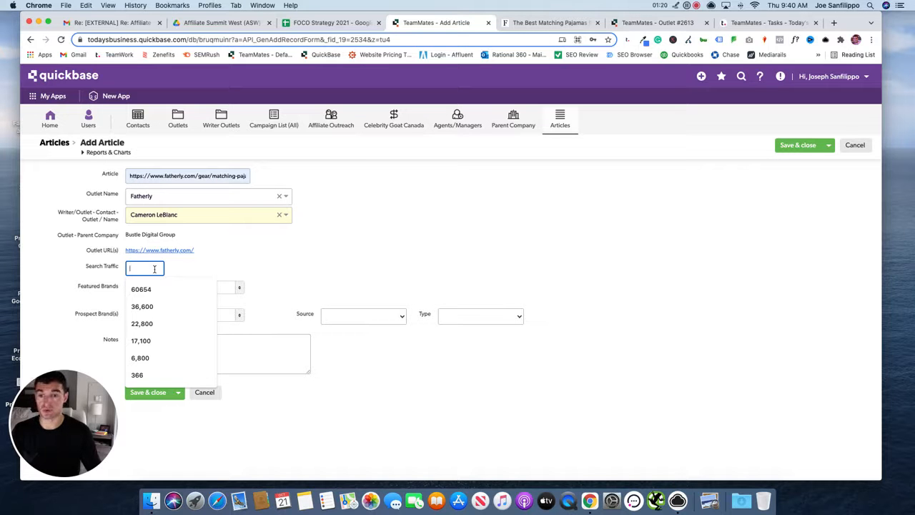
text(12)
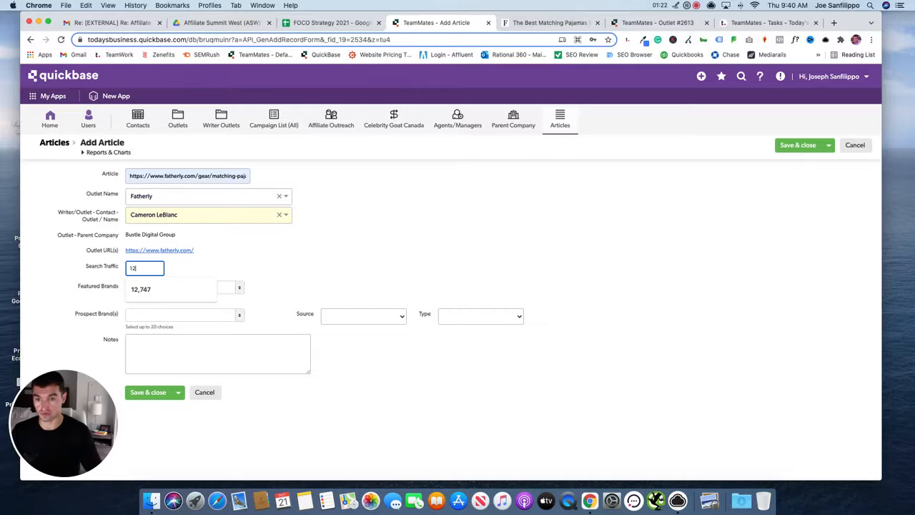
text(2)
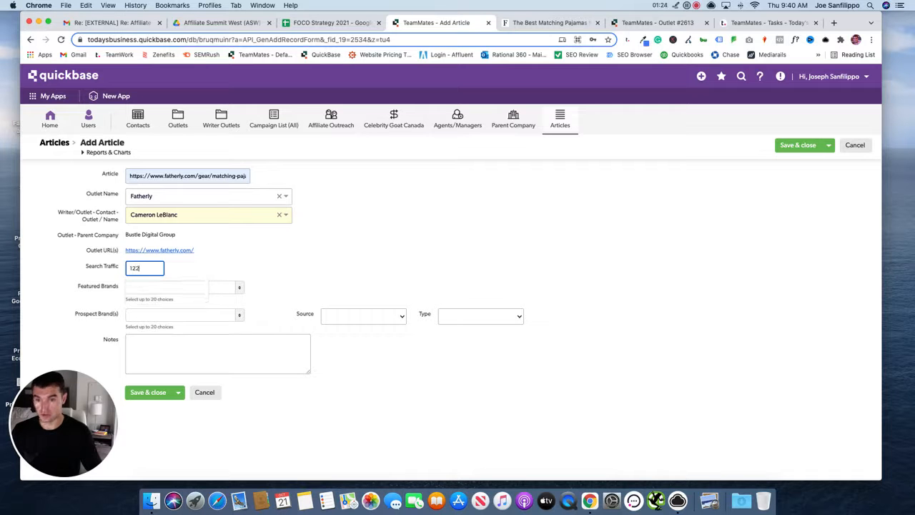
text(1)
key(BackSpace)
key(BackSpace)
key(BackSpace)
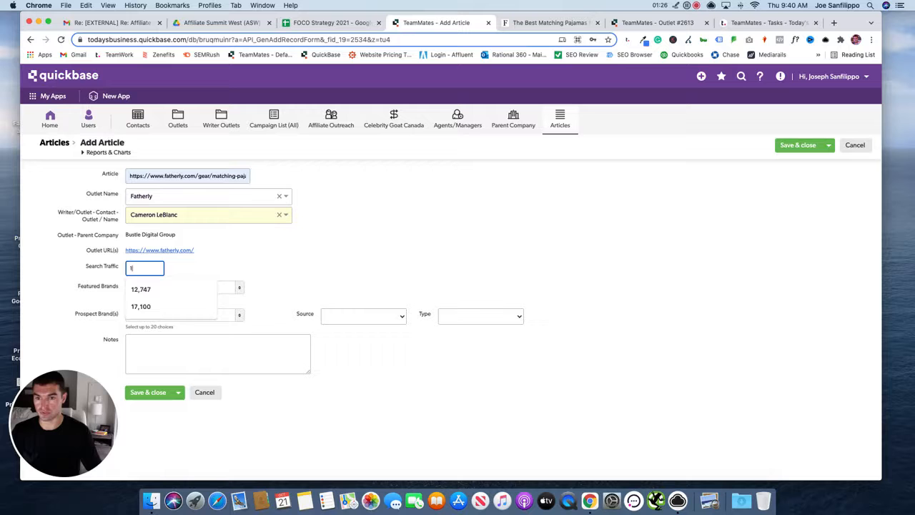
text(2,747)
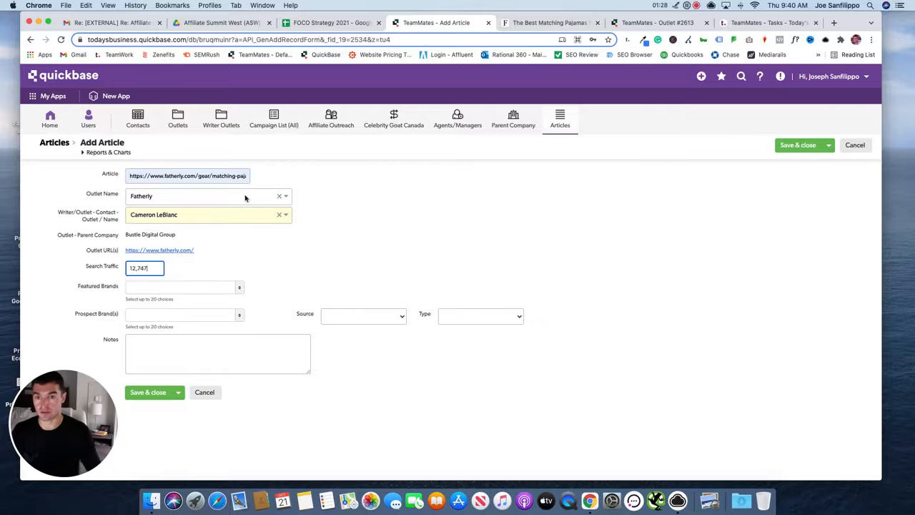
Step: Check the search traffic entry against the fatherly.com row in the FOCO Strategy 2021 sheet
click(329, 22)
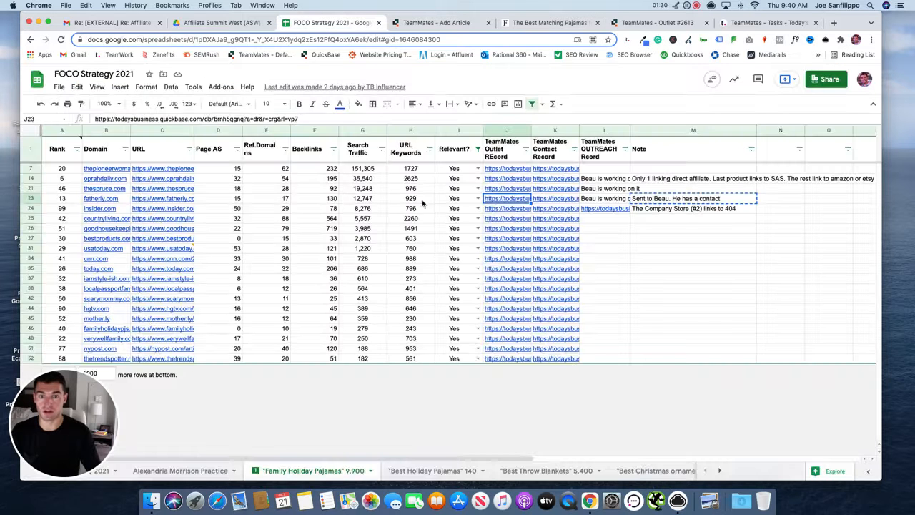
click(369, 199)
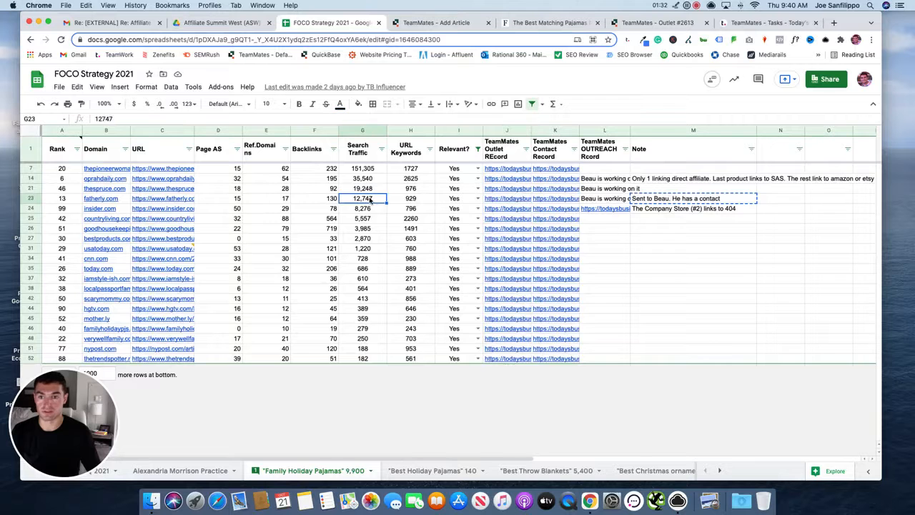
click(543, 22)
click(436, 22)
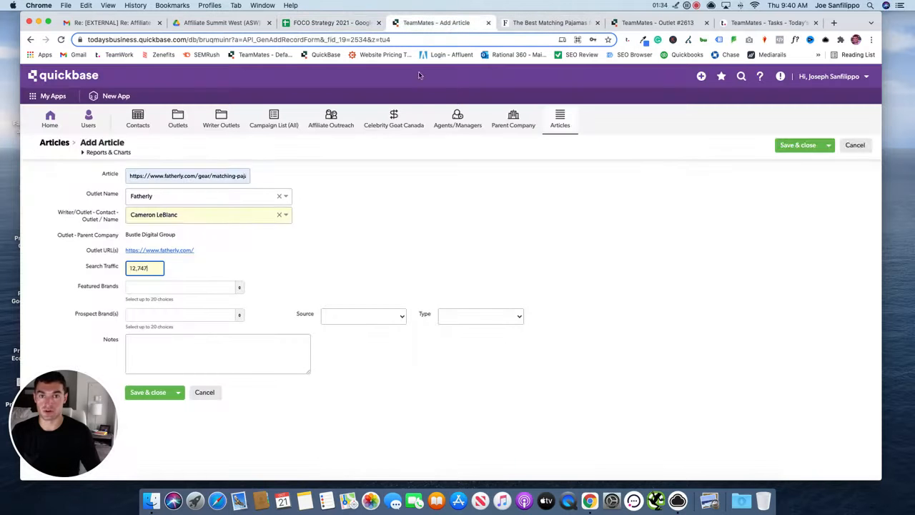
click(215, 275)
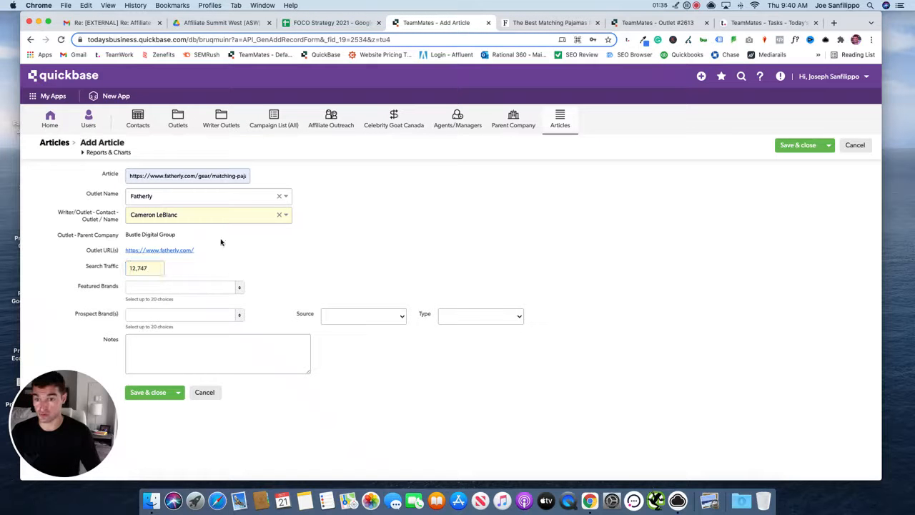
Step: Select FOCO as the article's prospect brand
click(189, 318)
scroll(178, 373, down, 3)
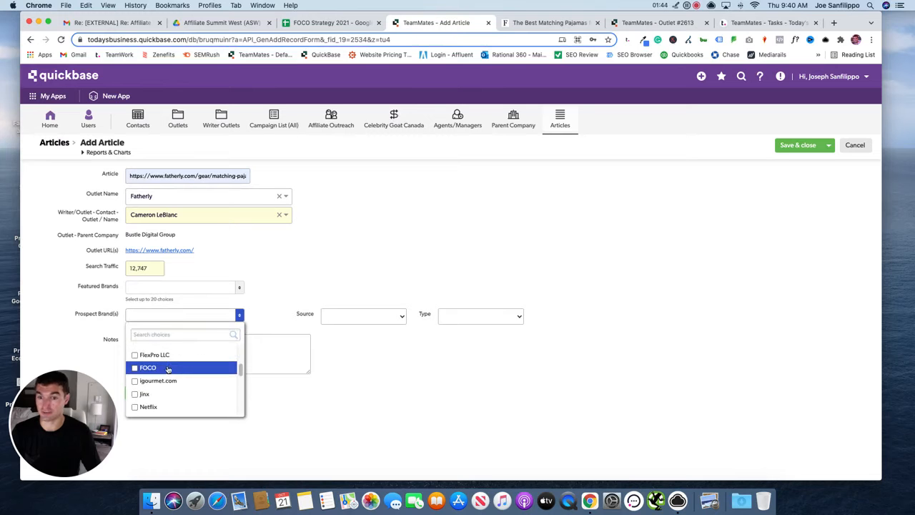
click(167, 369)
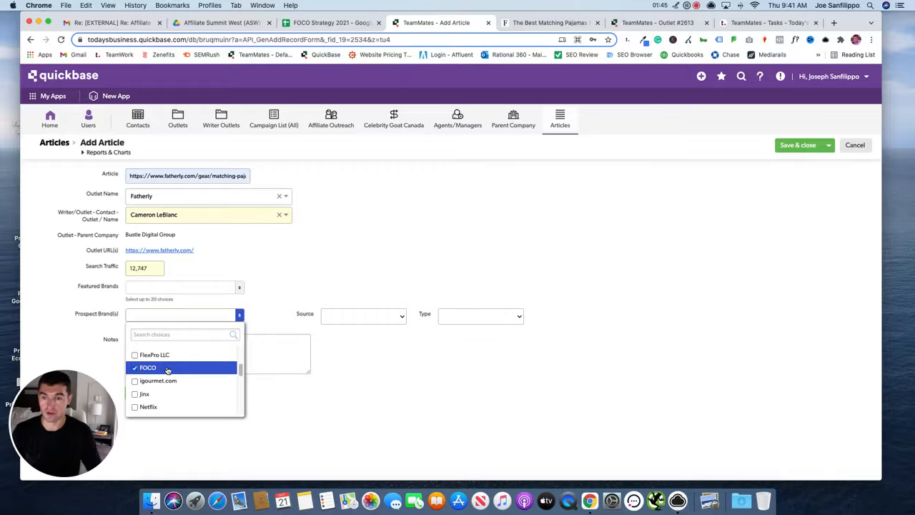
click(304, 284)
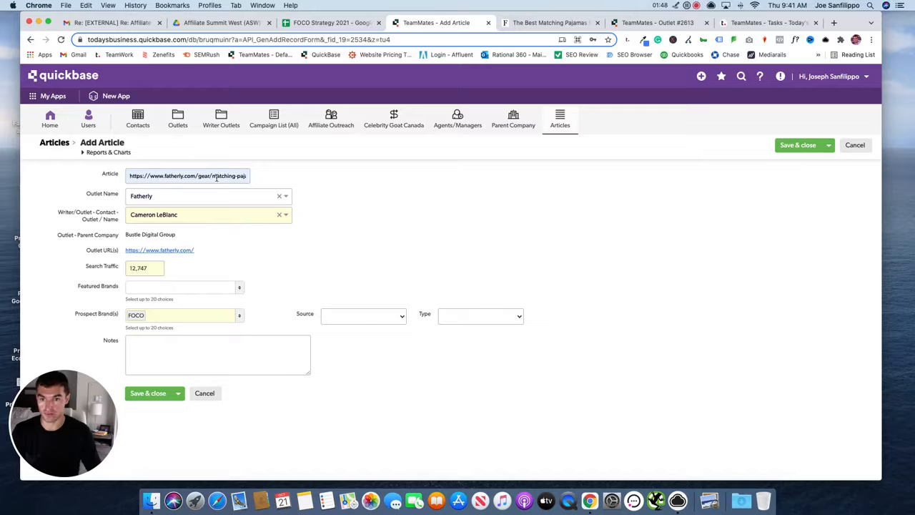
Step: Set the article's source to Non-Brand and consult the Family Holiday Pajamas sheet for the keyword source
click(360, 318)
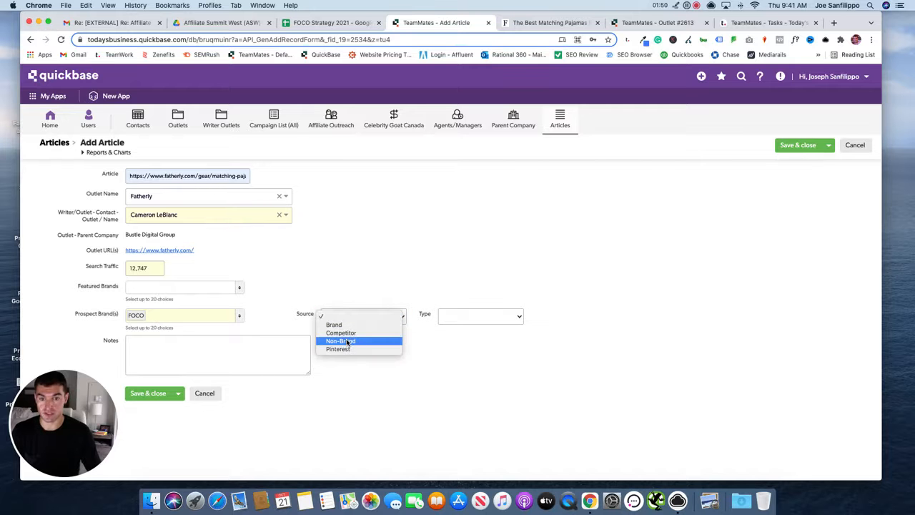
click(348, 342)
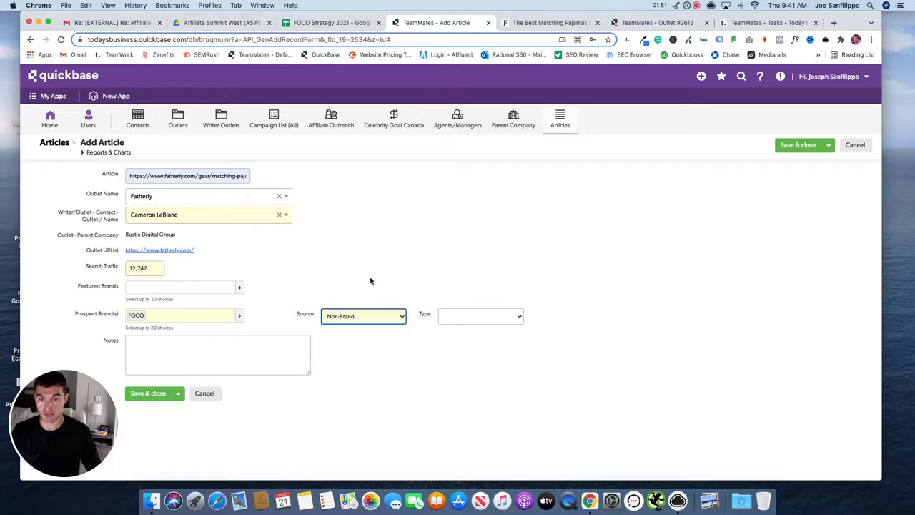
click(334, 22)
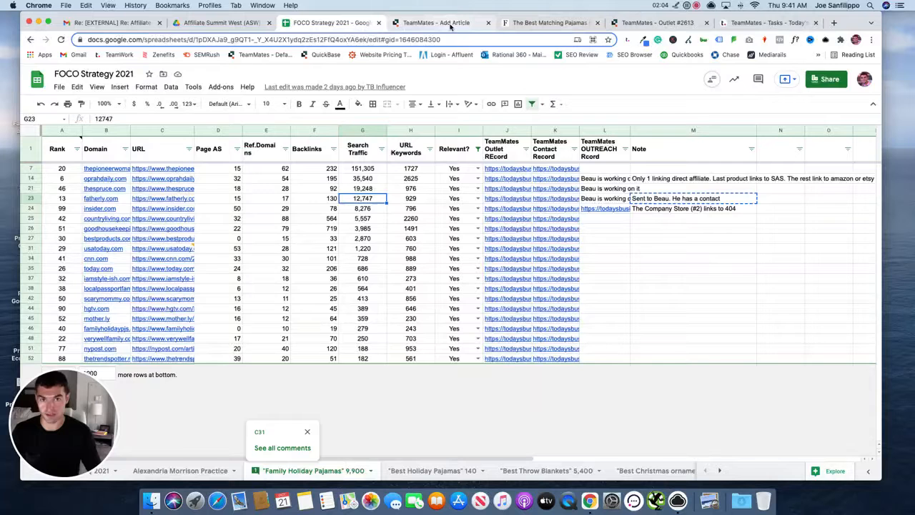
click(446, 27)
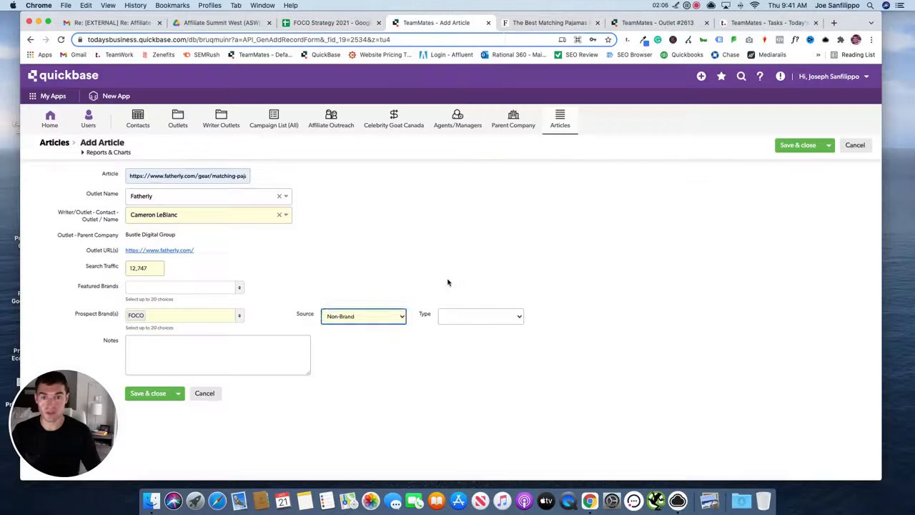
Step: Set the article's type to Roundup
click(457, 316)
click(463, 349)
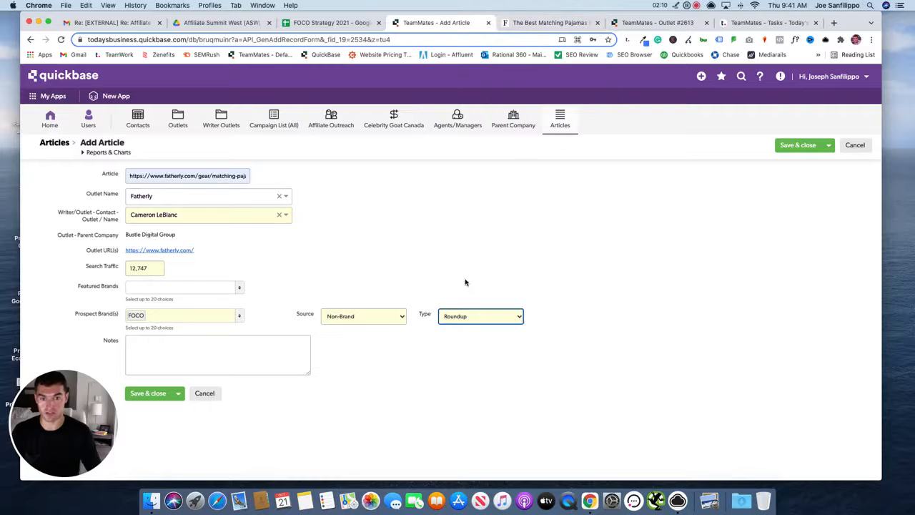
click(469, 316)
click(497, 252)
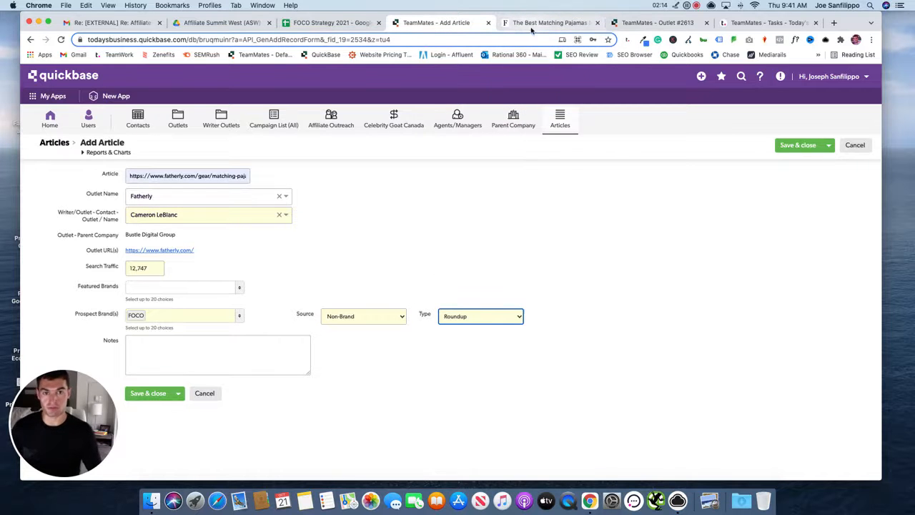
Step: Copy the fatherly.com row's outreach status and note from the FOCO Strategy 2021 sheet into the article's Notes and save the article
click(221, 355)
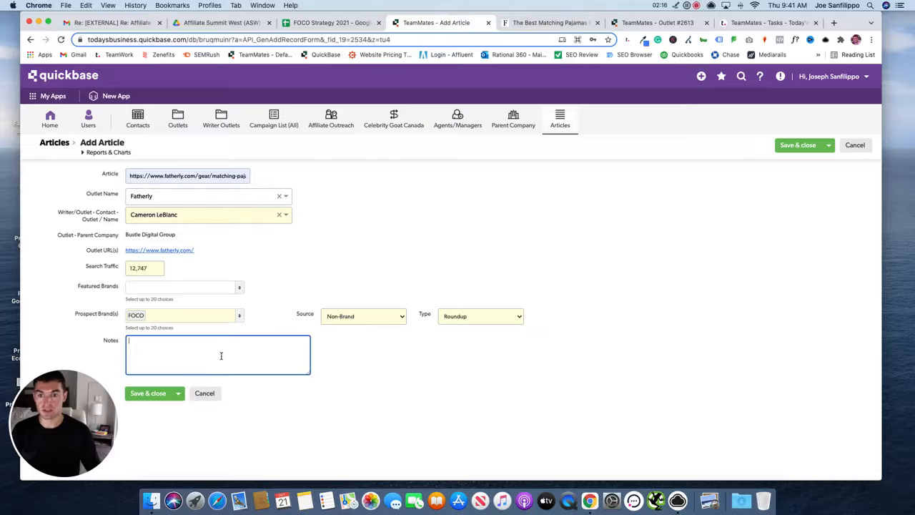
click(336, 22)
click(619, 199)
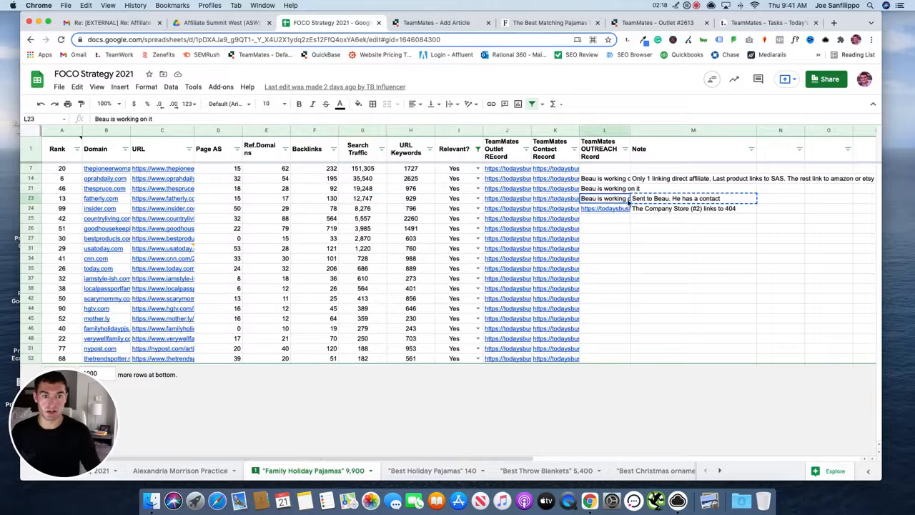
shift+click(640, 200)
key(super+c)
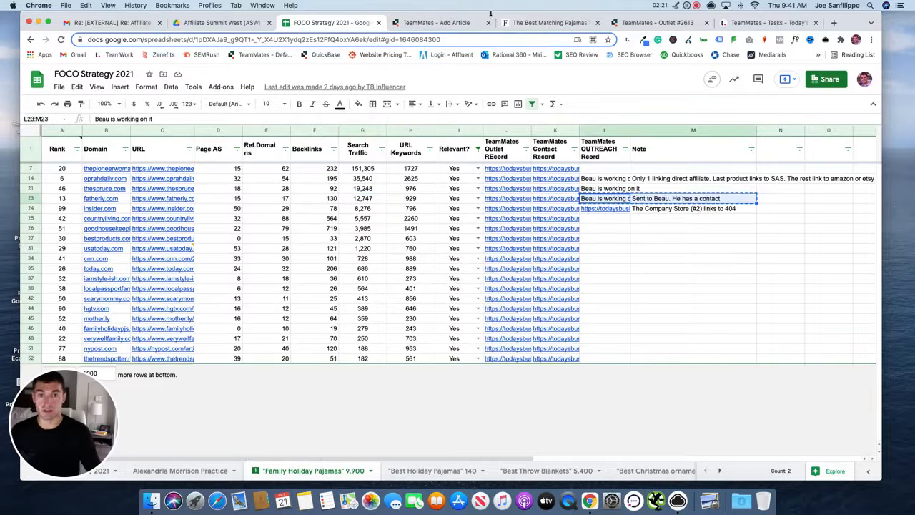
click(433, 22)
key(super+v)
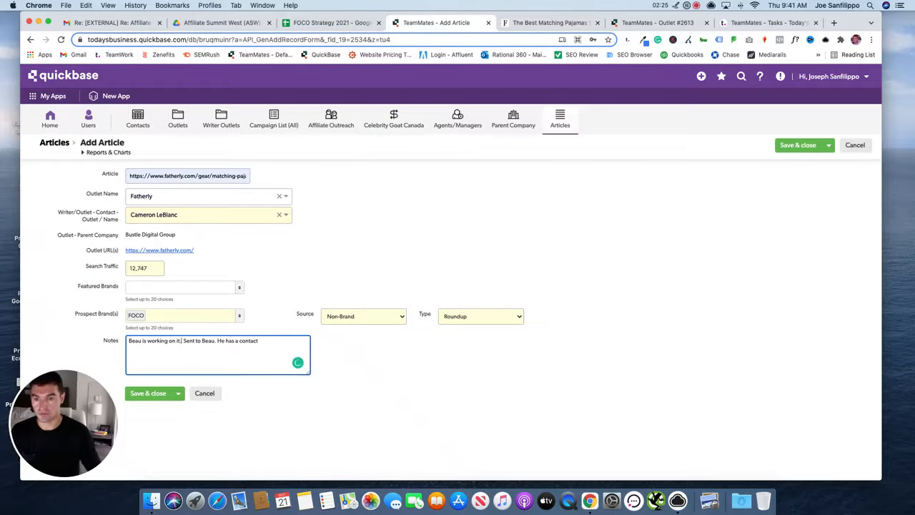
click(149, 393)
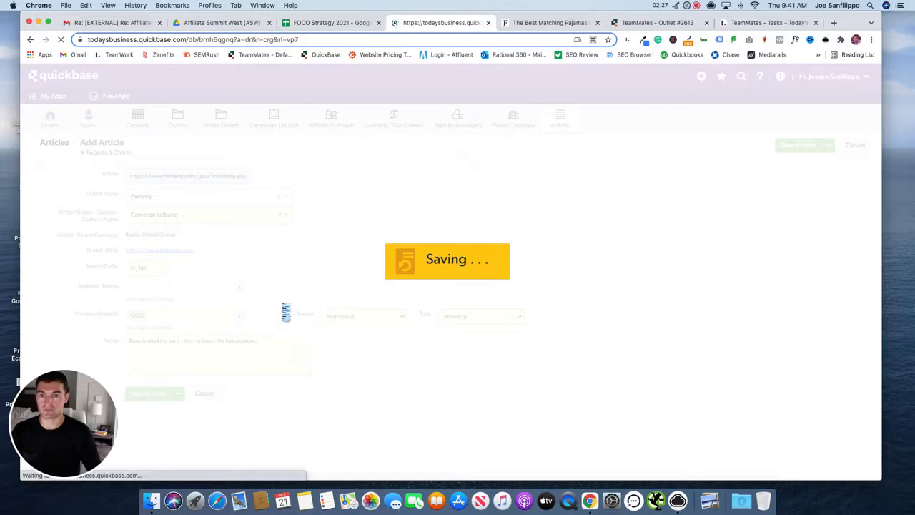
Step: Look over the Fatherly outlet record and close both it and the Fatherly pajamas article page
scroll(346, 355, down, 10)
scroll(346, 355, down, 5)
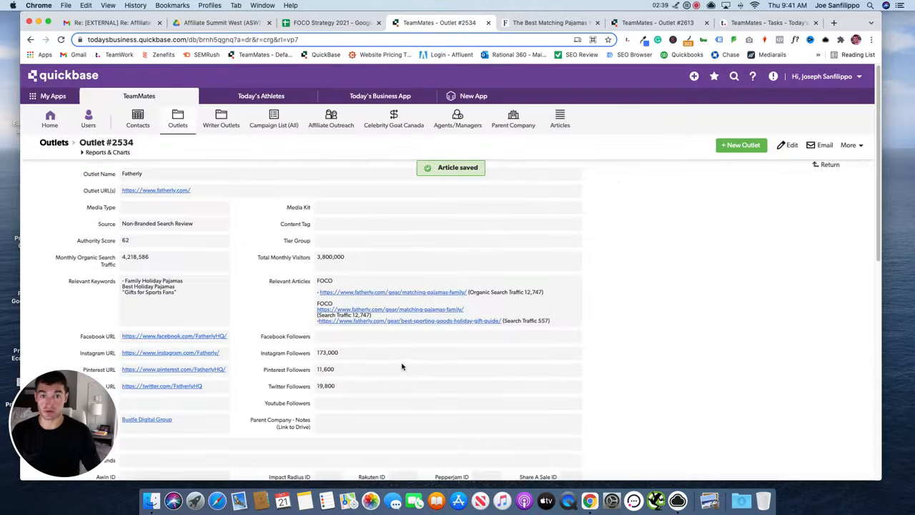
click(488, 23)
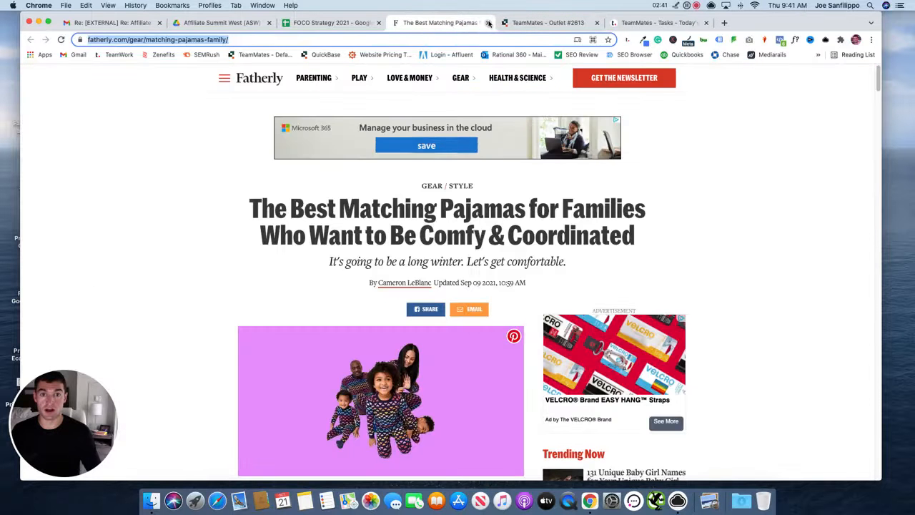
key(super+w)
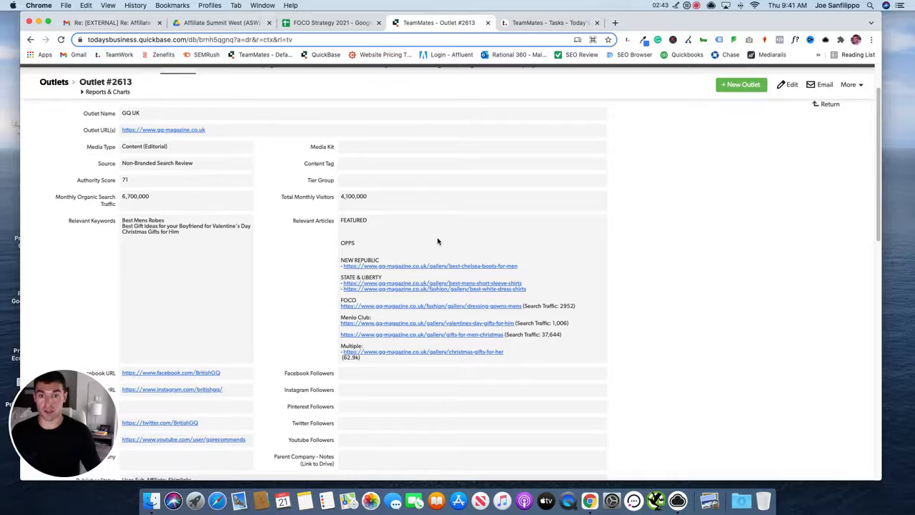
Step: Open the best-sunglasses-mens article record from the GQ UK outlet's articles list for editing
scroll(429, 272, down, 5)
scroll(419, 261, up, 6)
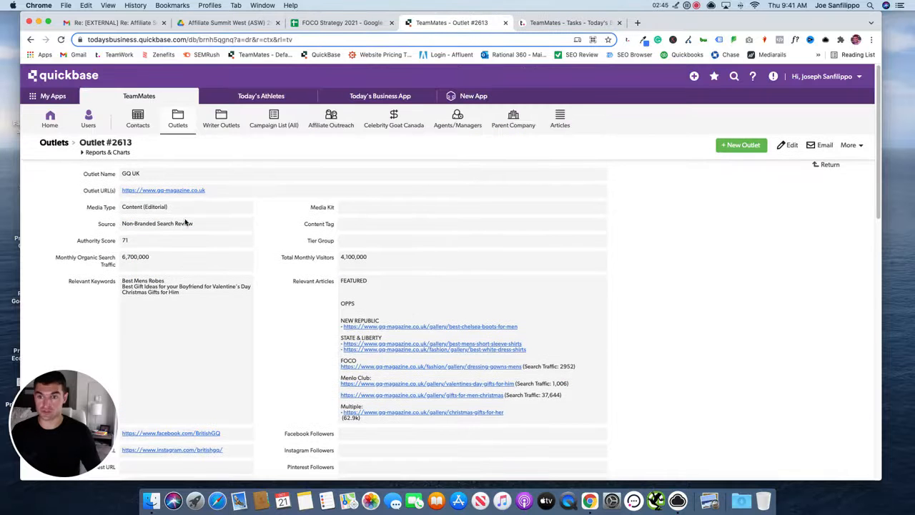
scroll(333, 323, down, 15)
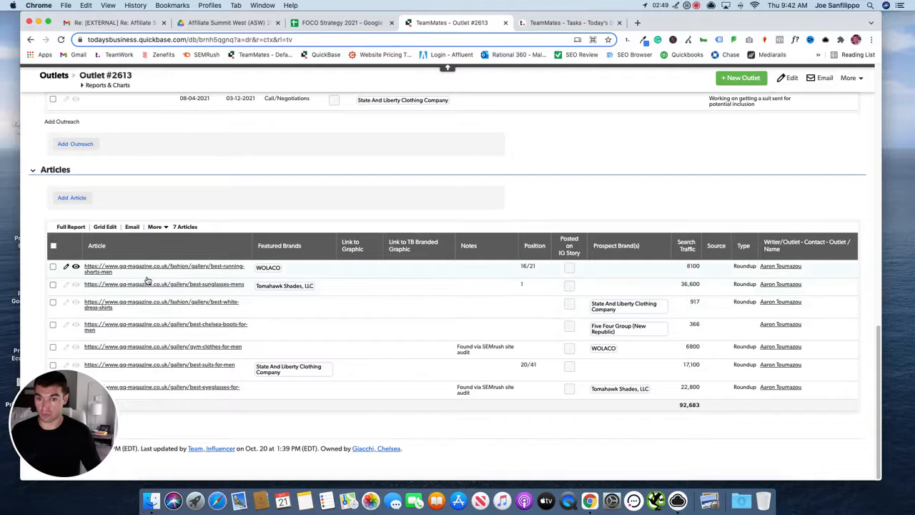
click(75, 285)
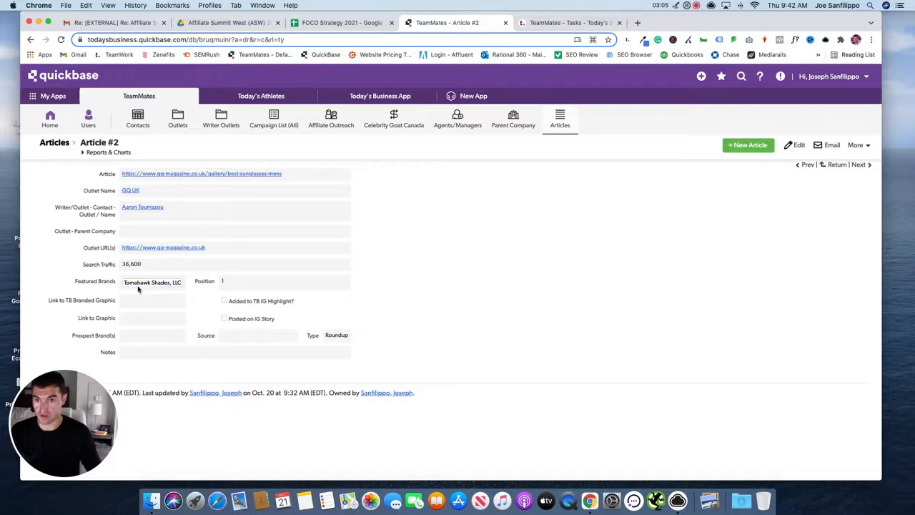
click(796, 145)
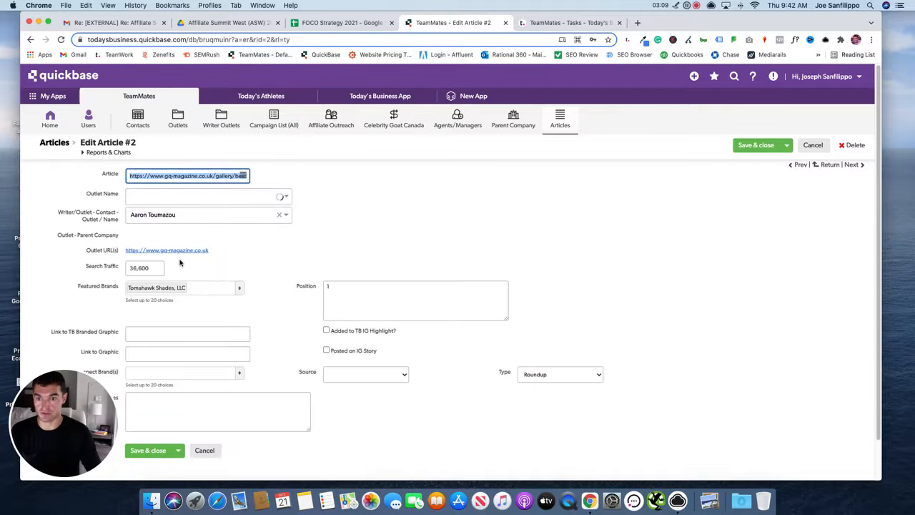
Step: Open the record's gq-magazine.co.uk best-sunglasses-mens URL in a new tab, accept the cookie notice and check the Tomahawk product's gallery position
click(200, 176)
triple_click(200, 176)
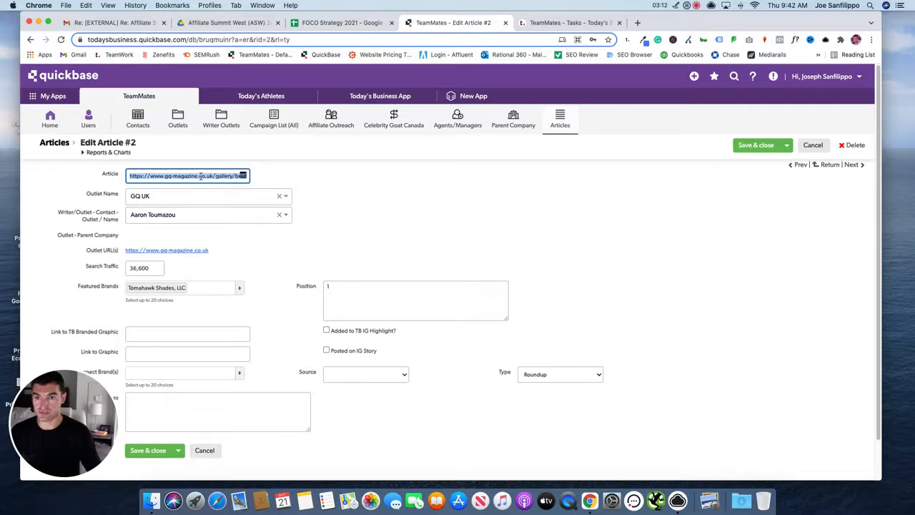
click(637, 23)
text(https://www.gq-magazine.co.uk/gallery/best-sunglasses-mens)
key(Return)
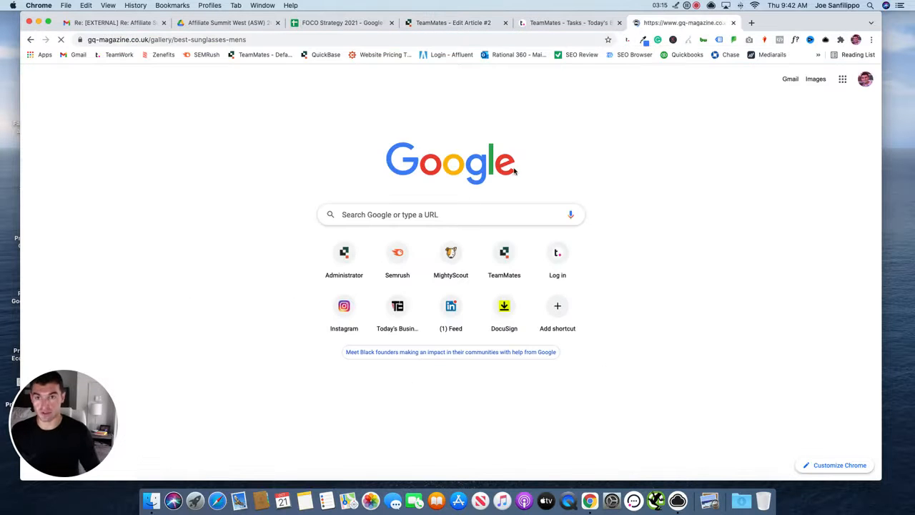
scroll(379, 286, down, 8)
scroll(391, 304, down, 5)
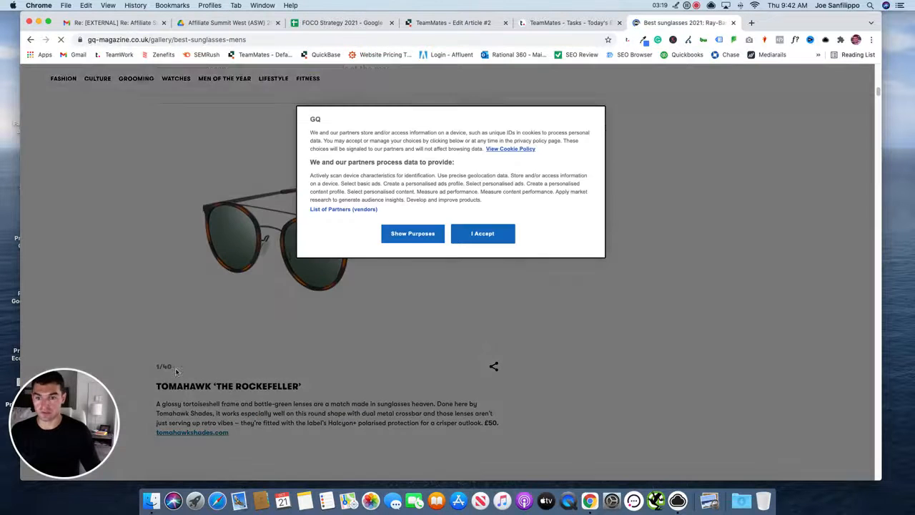
click(474, 233)
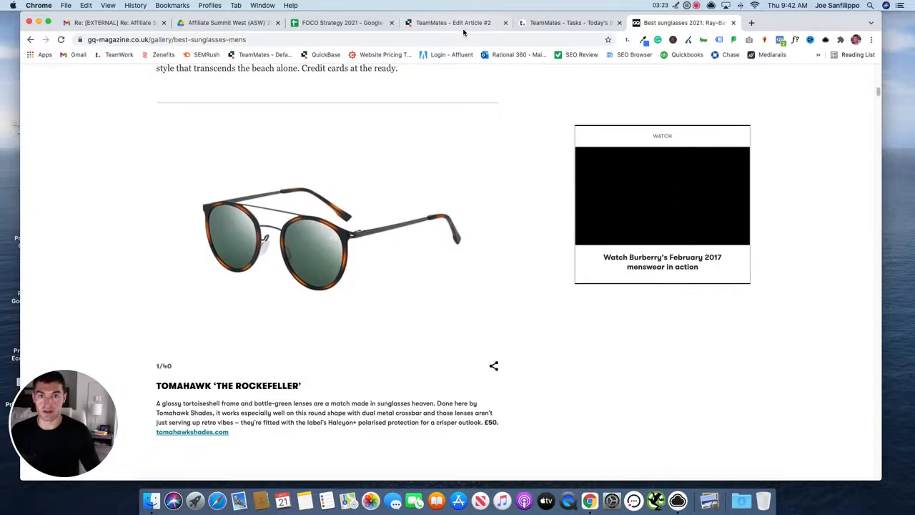
Step: Set the GQ UK article's Position to 1/40 in its TeamMates record
click(457, 23)
click(348, 288)
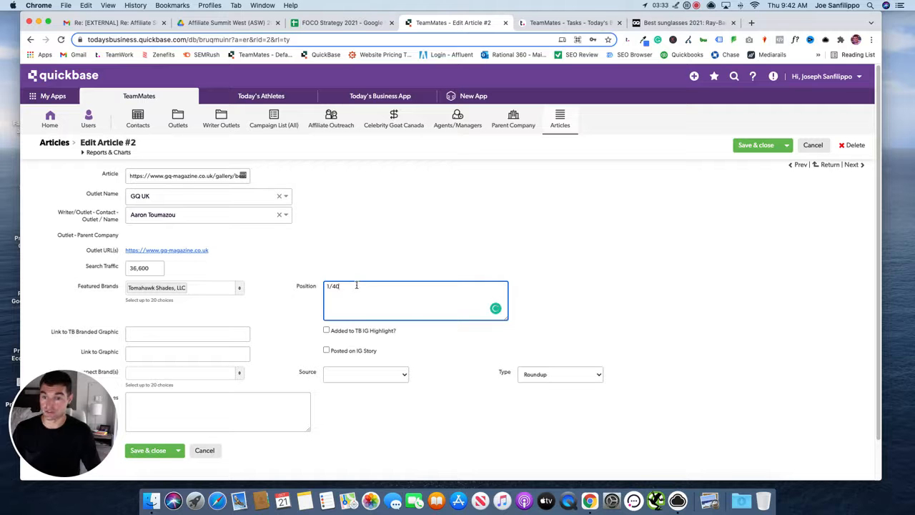
click(366, 262)
scroll(272, 296, down, 1)
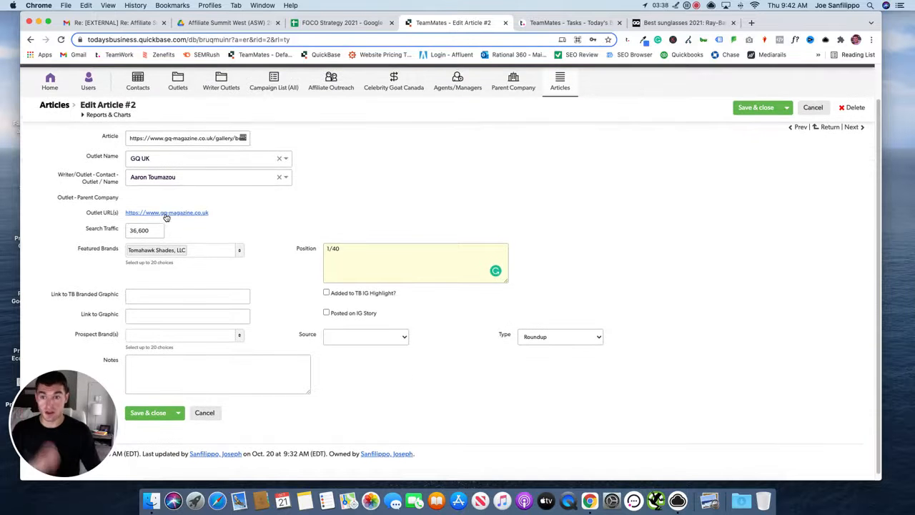
Step: Review the Featured Brands choices and check that Tomahawk Shades, LLC is selected for the article
click(196, 254)
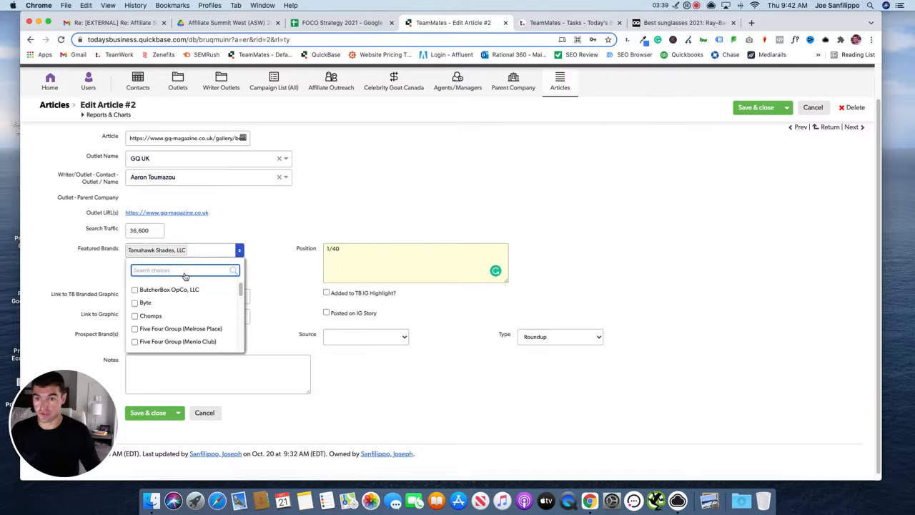
scroll(187, 308, down, 10)
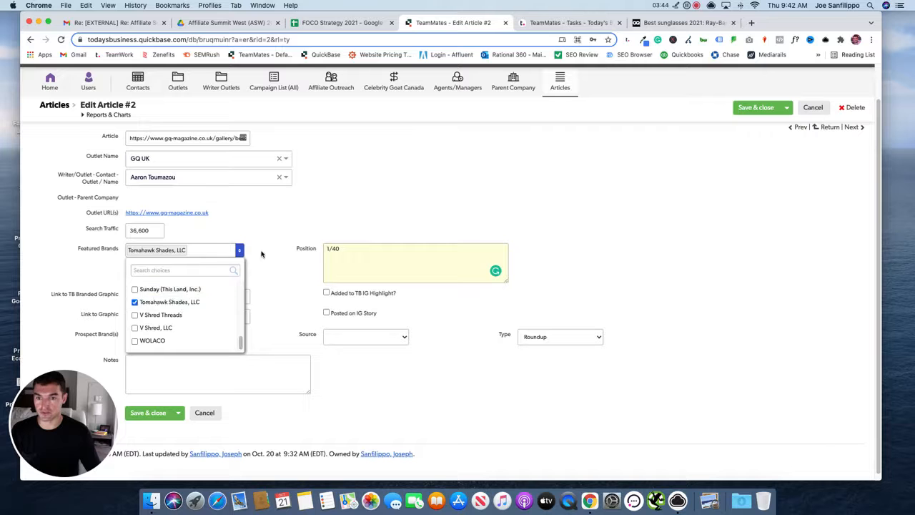
click(300, 211)
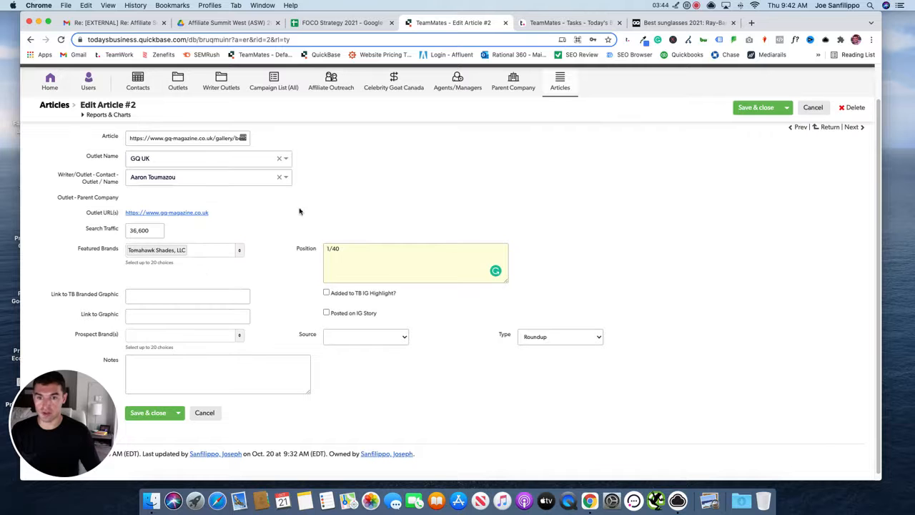
click(369, 262)
click(185, 295)
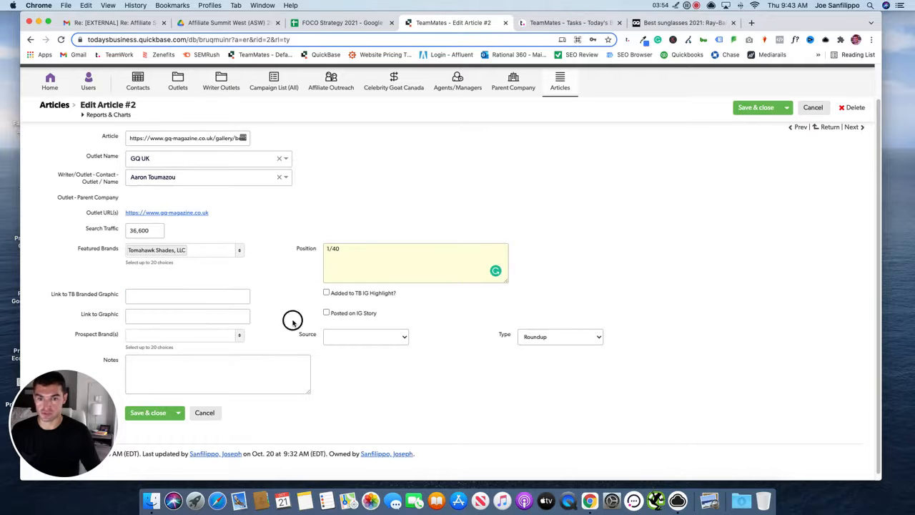
scroll(283, 319, down, 1)
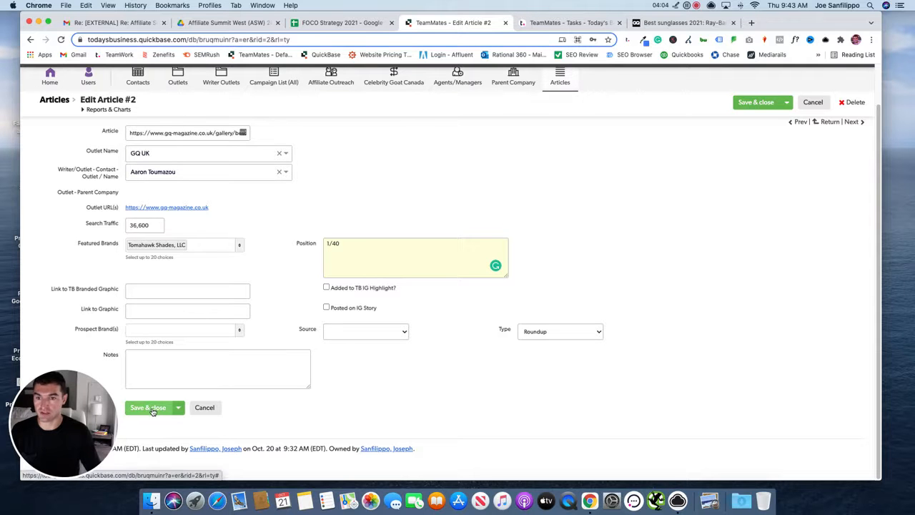
click(151, 288)
click(148, 309)
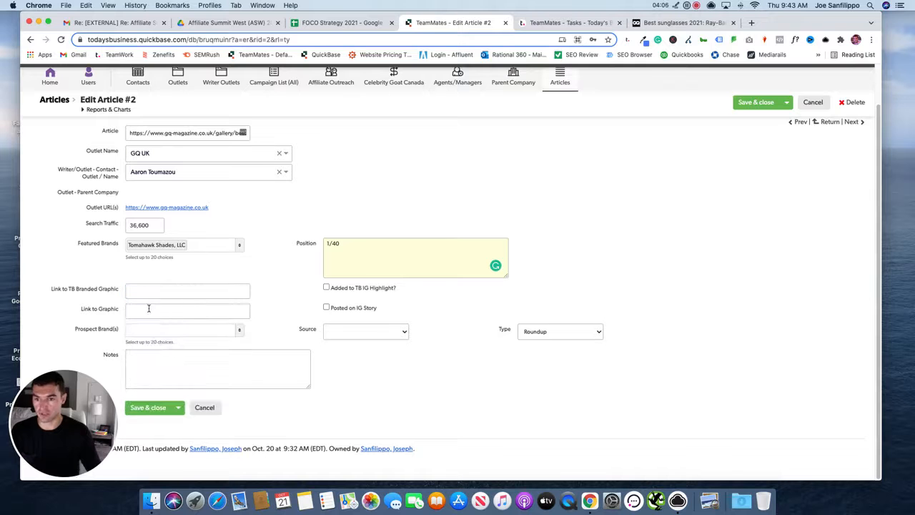
click(105, 307)
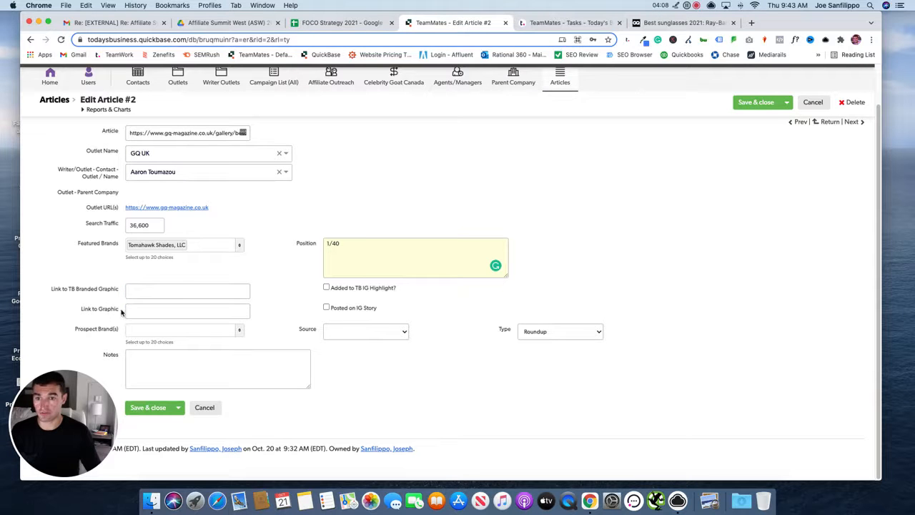
Step: Search Google Drive for "content" and open the Tomahawk Shades sheet of the Content Pieces/Placements (Affiliate Case Studies) spreadsheet
click(221, 23)
click(221, 78)
drag(221, 77, 159, 80)
text(content)
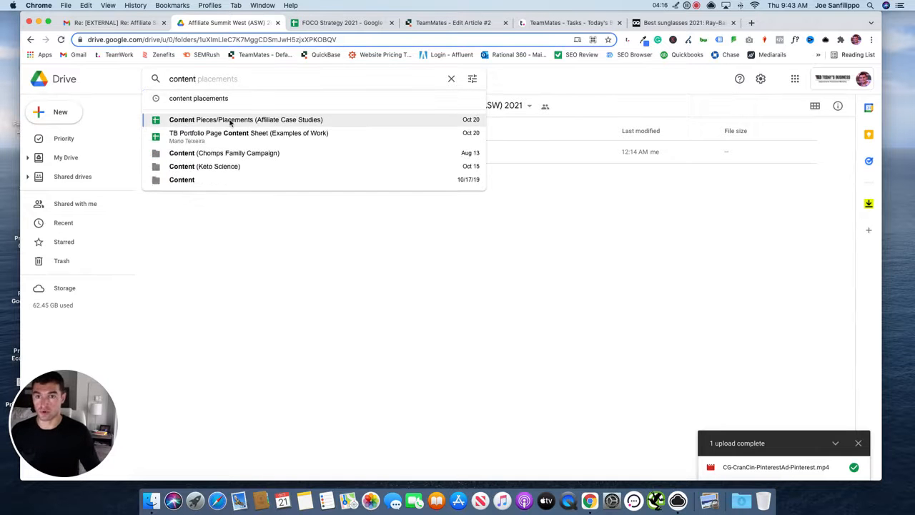
click(229, 120)
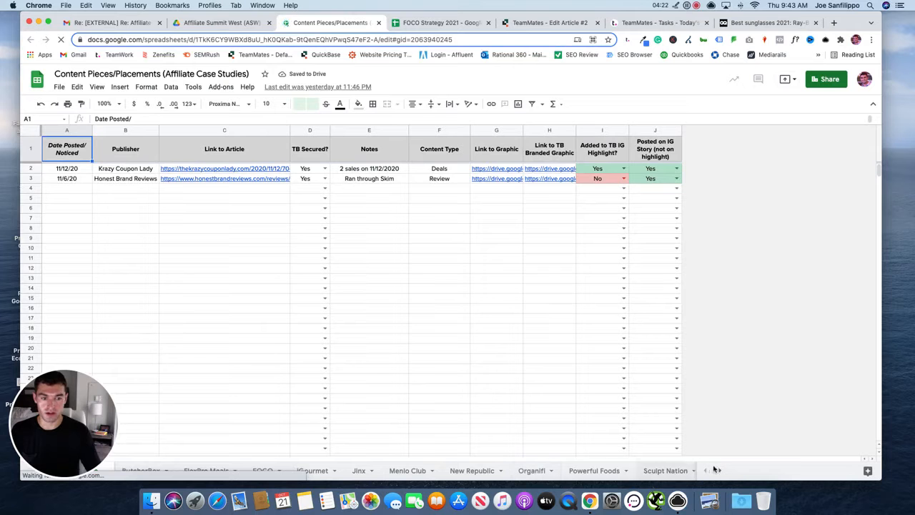
click(718, 471)
click(718, 471)
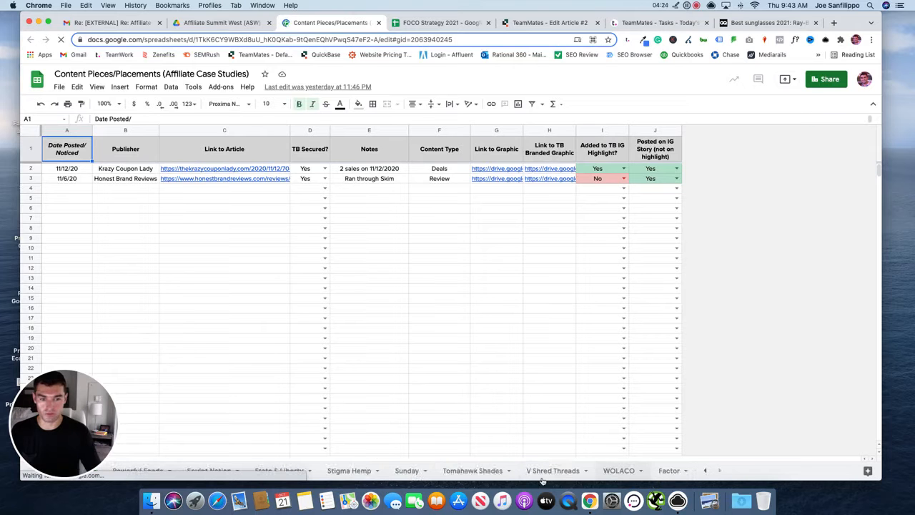
click(472, 473)
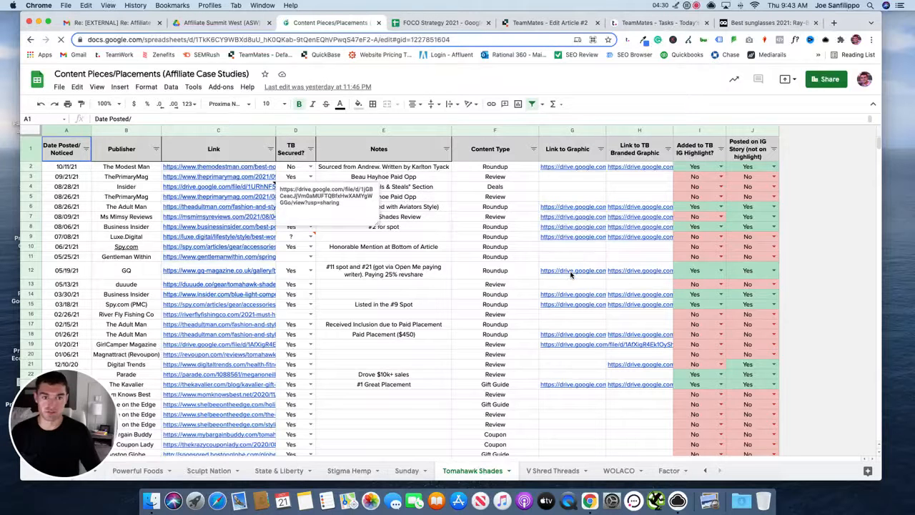
Step: Copy the GQ row's graphic link from the Tomahawk Shades sheet into the article record's Link to Graphic
click(572, 272)
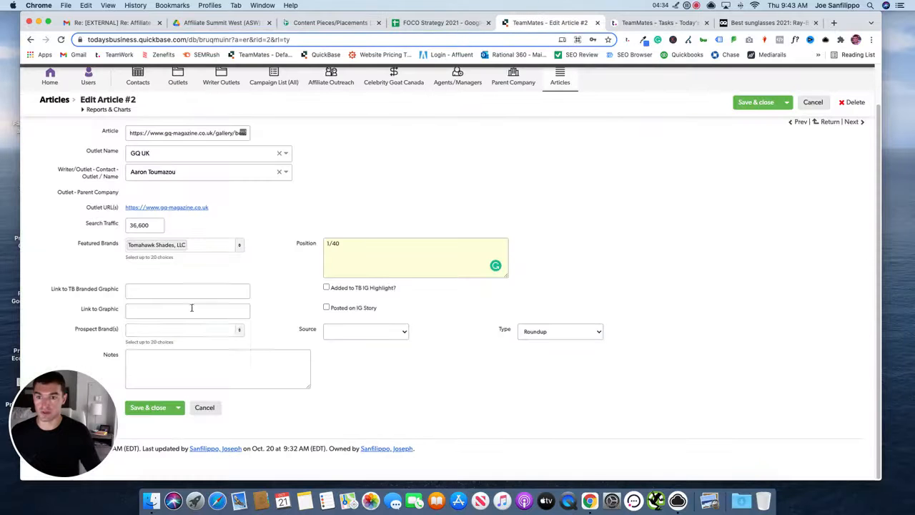
click(175, 309)
key(super+v)
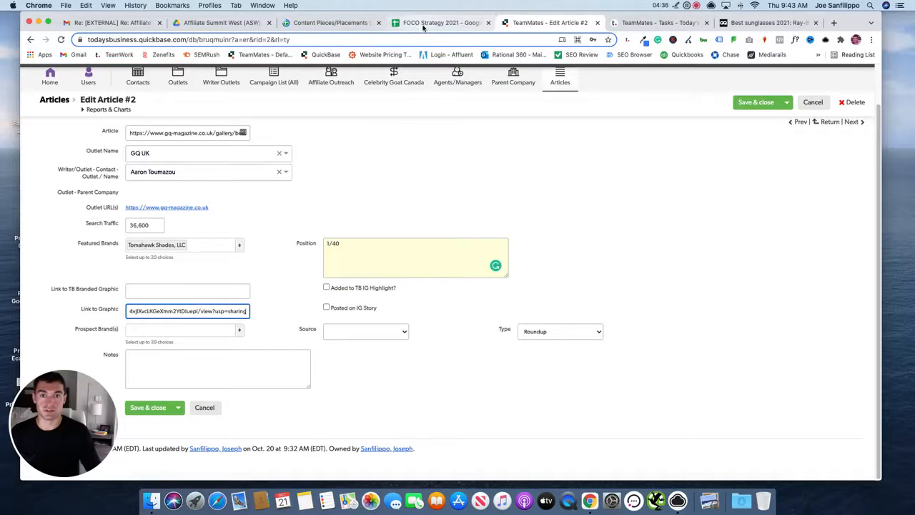
Step: Copy the GQ row's TB branded graphic link from the Tomahawk Shades sheet into the article's Link to TB Branded Graphic
click(420, 23)
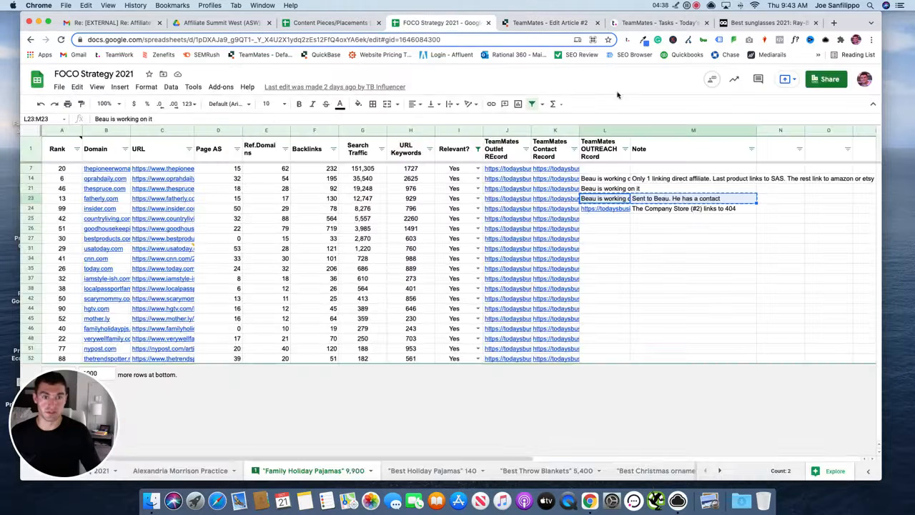
click(329, 23)
click(648, 275)
key(super+c)
click(541, 23)
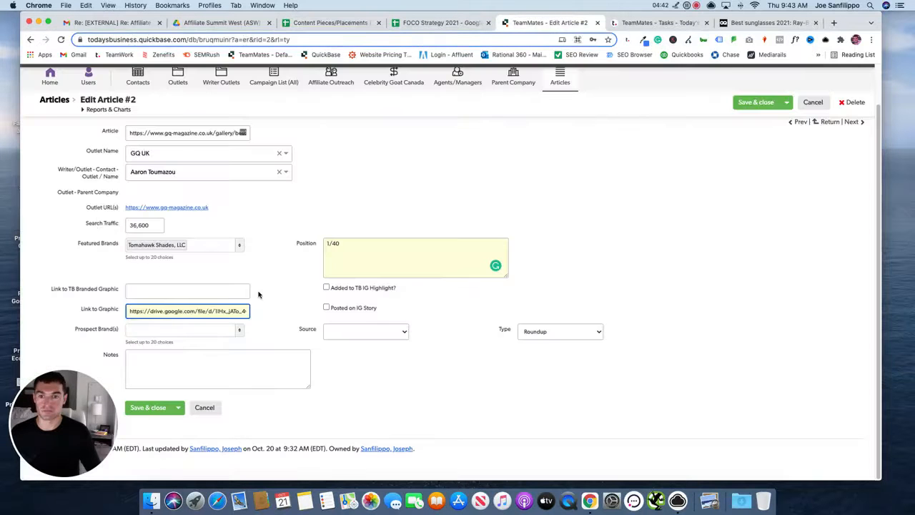
click(210, 290)
key(super+v)
click(289, 279)
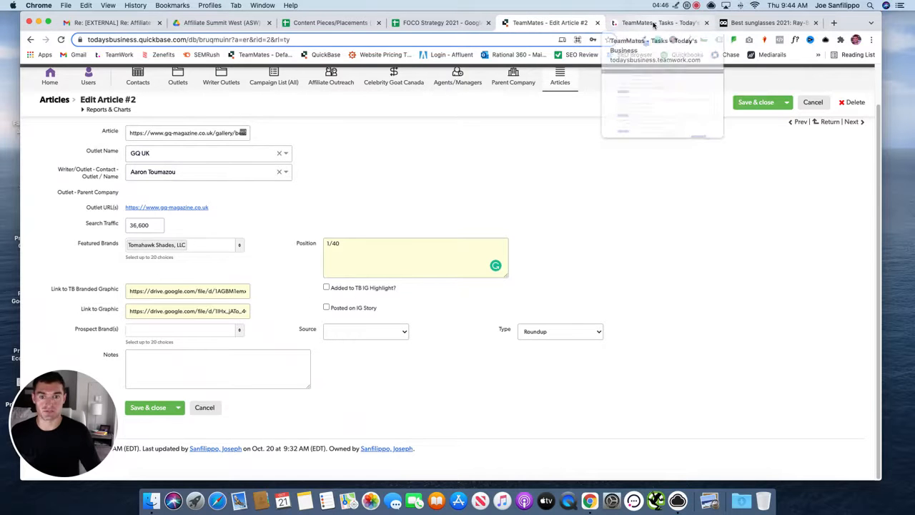
Step: Mark the article as Posted on IG Story and Added to TB IG Highlight, matching the GQ row, and save the record
click(344, 24)
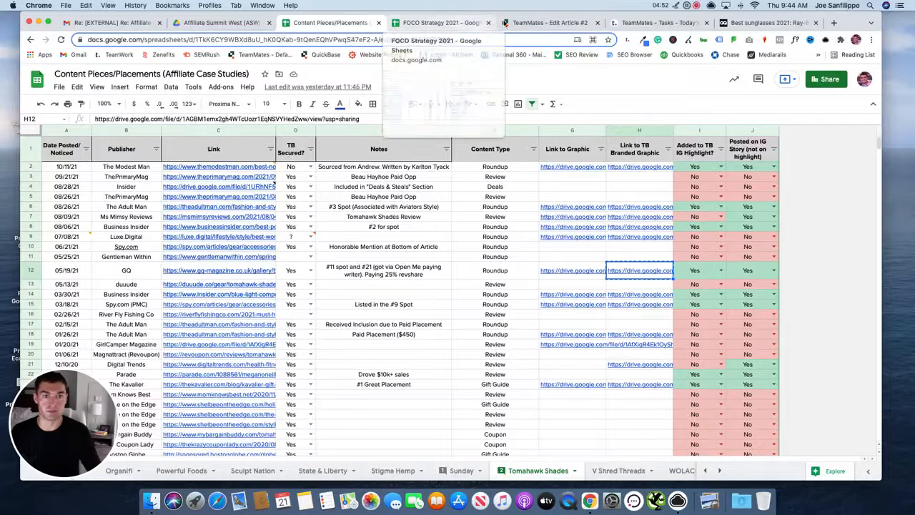
click(547, 22)
click(350, 308)
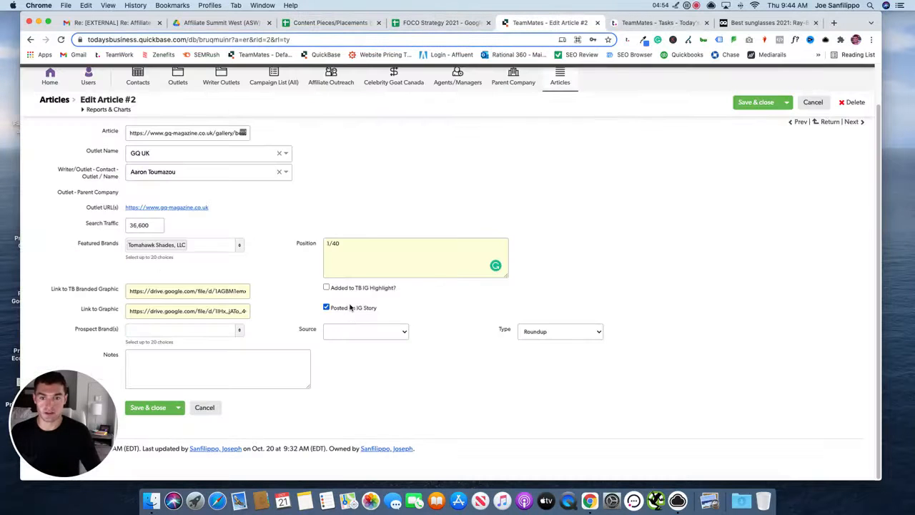
click(351, 288)
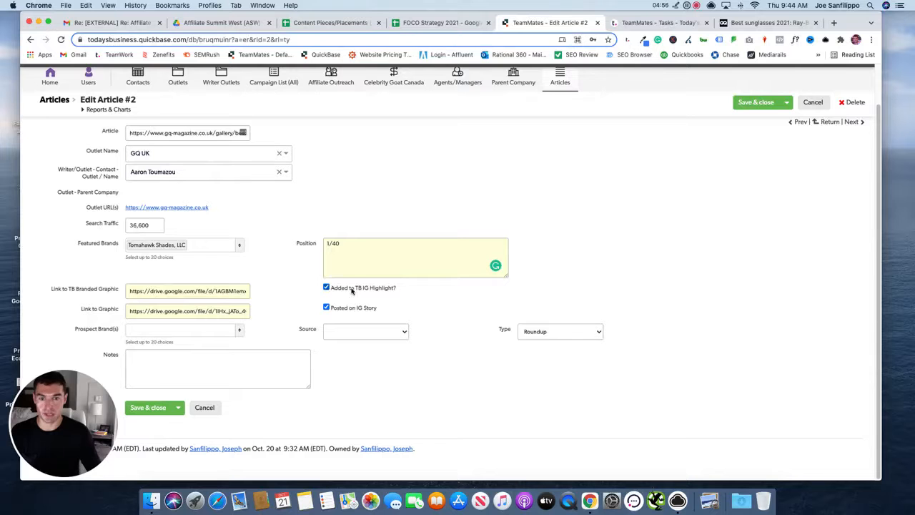
click(148, 408)
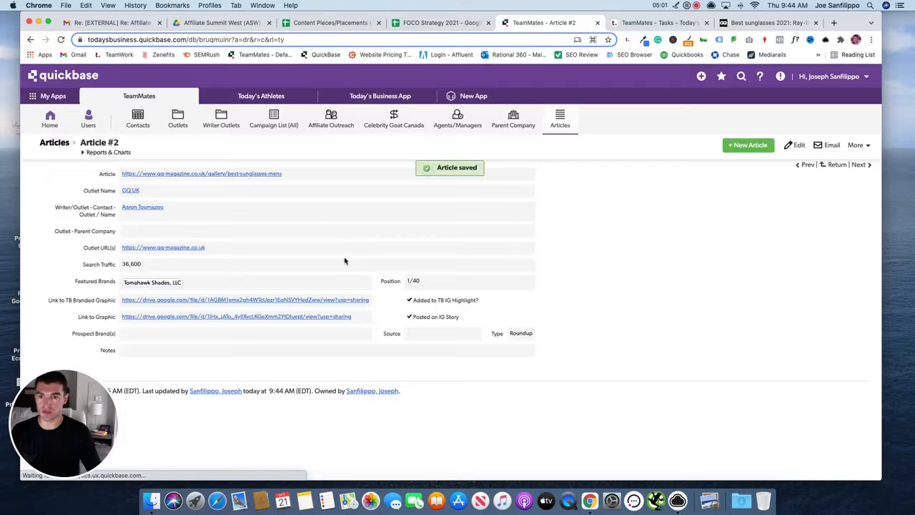